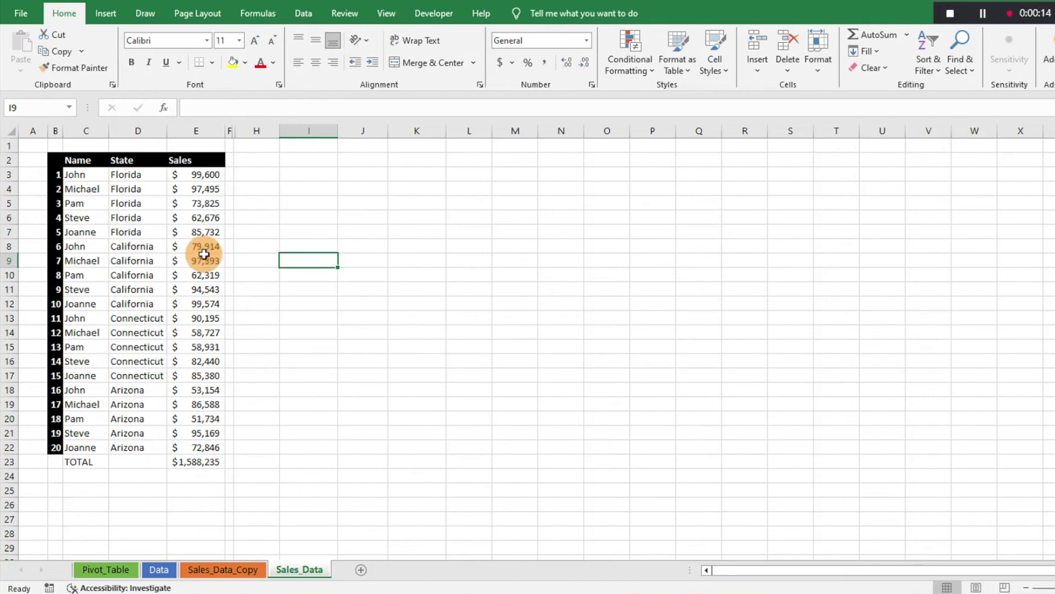
Step: Insert a PivotTable from Sales_Data range C2:E22, excluding the TOTAL row, into the existing worksheet at cell I2
drag(82, 174, 182, 288)
drag(183, 348, 190, 438)
click(74, 160)
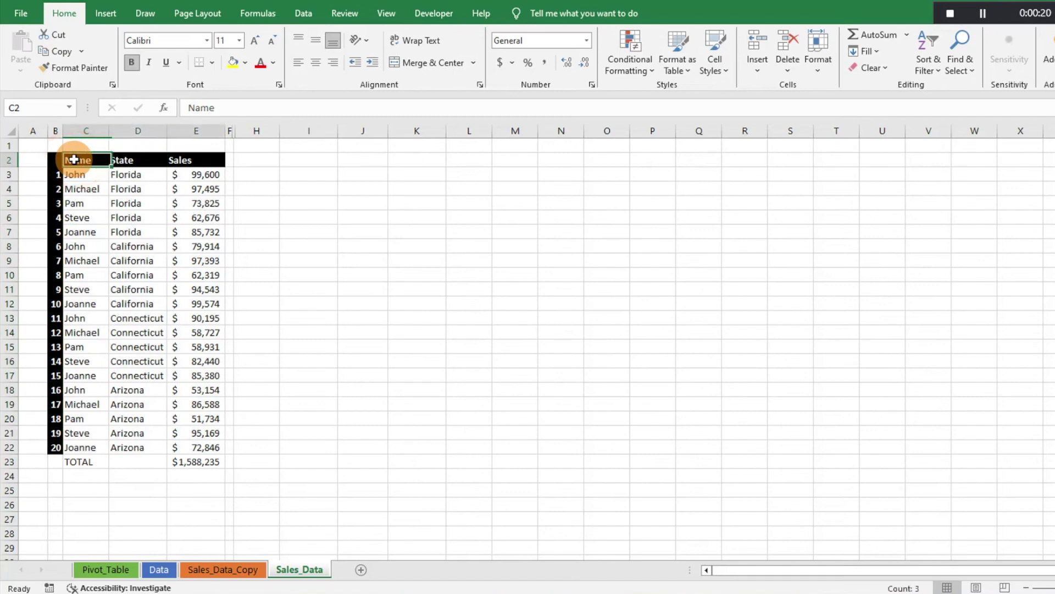
key(ctrl+shift+Right)
key(ctrl+shift+Down)
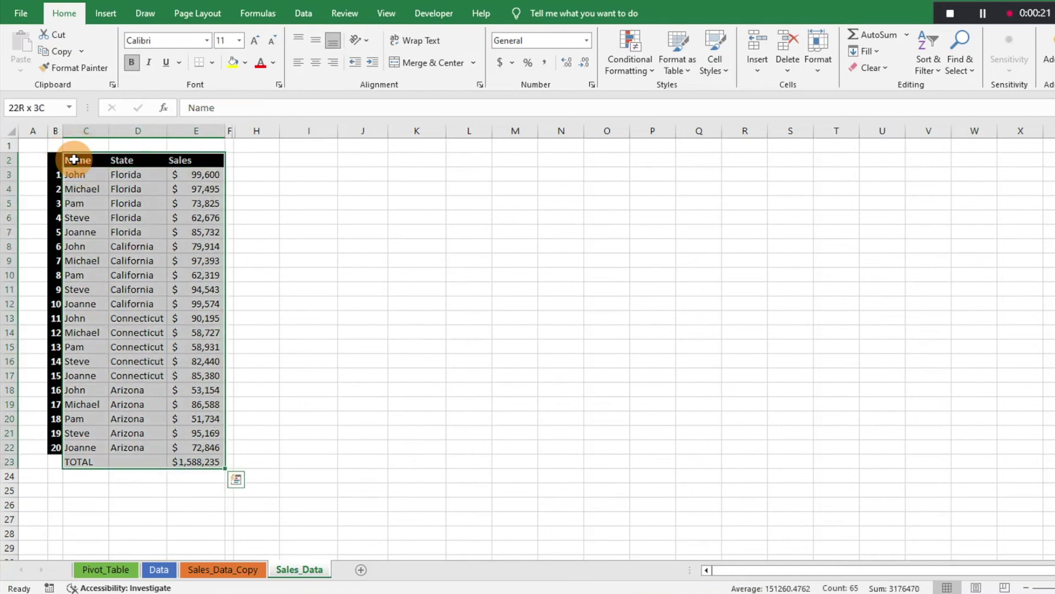
key(shift+Up)
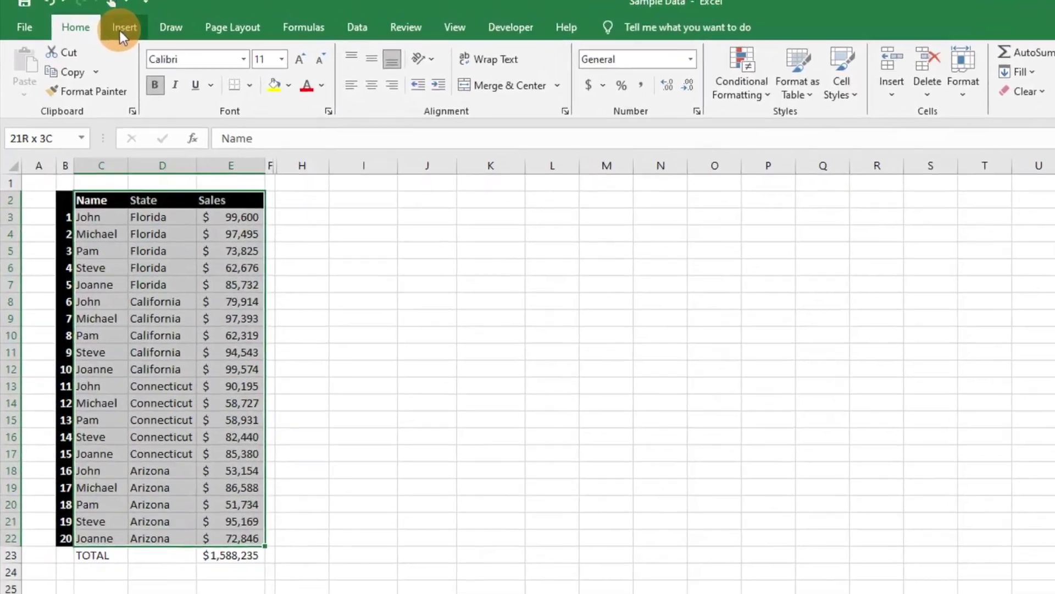
click(122, 29)
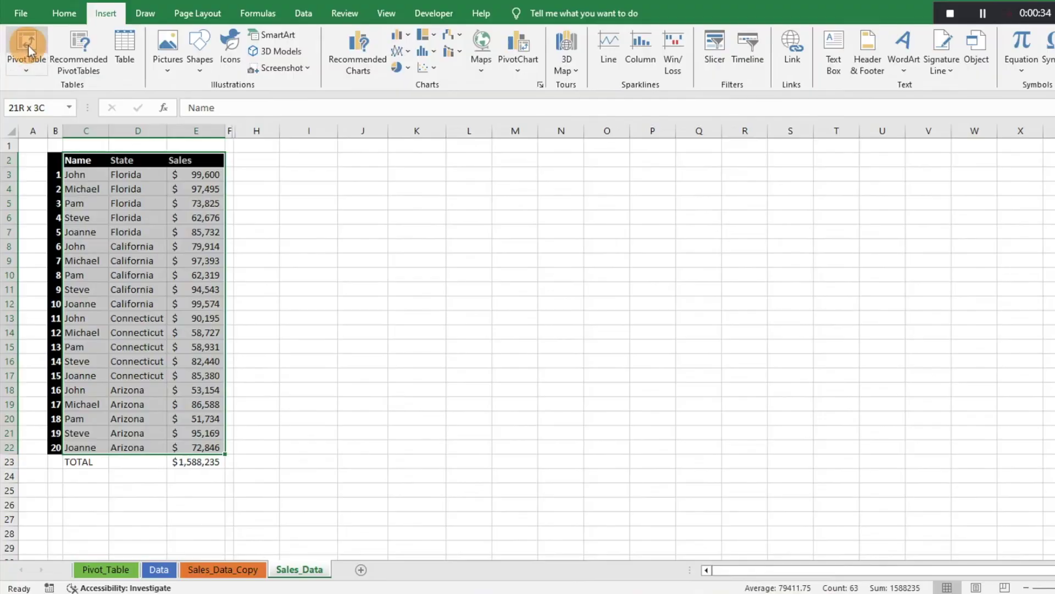
click(28, 51)
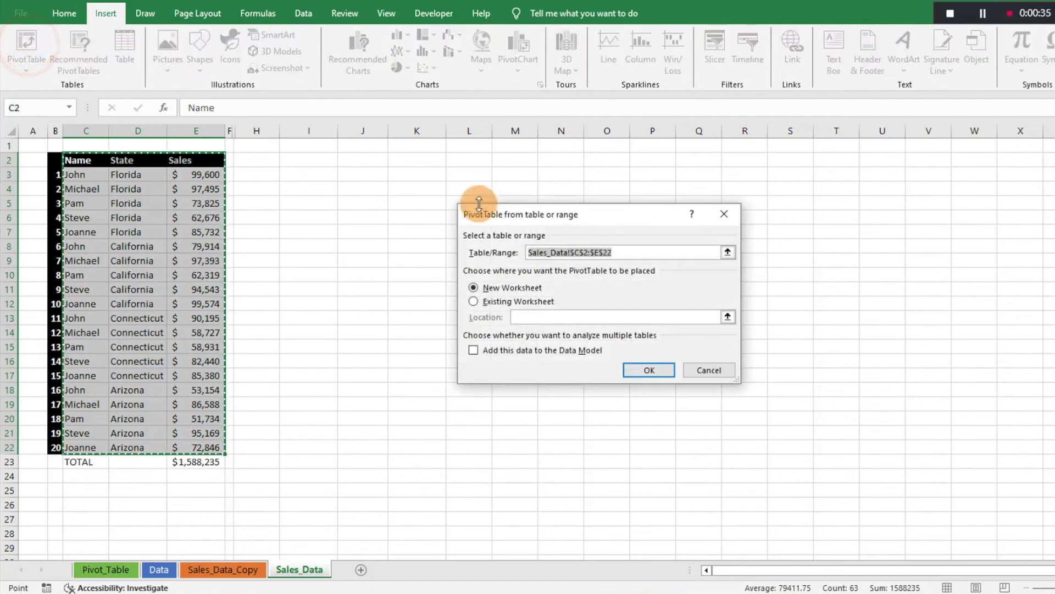
click(474, 302)
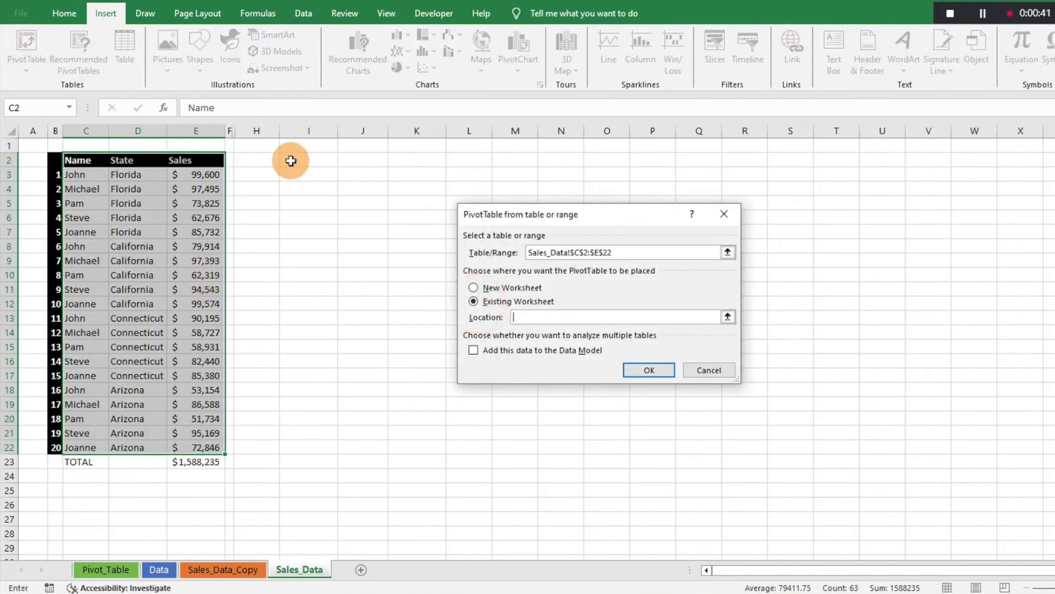
click(291, 160)
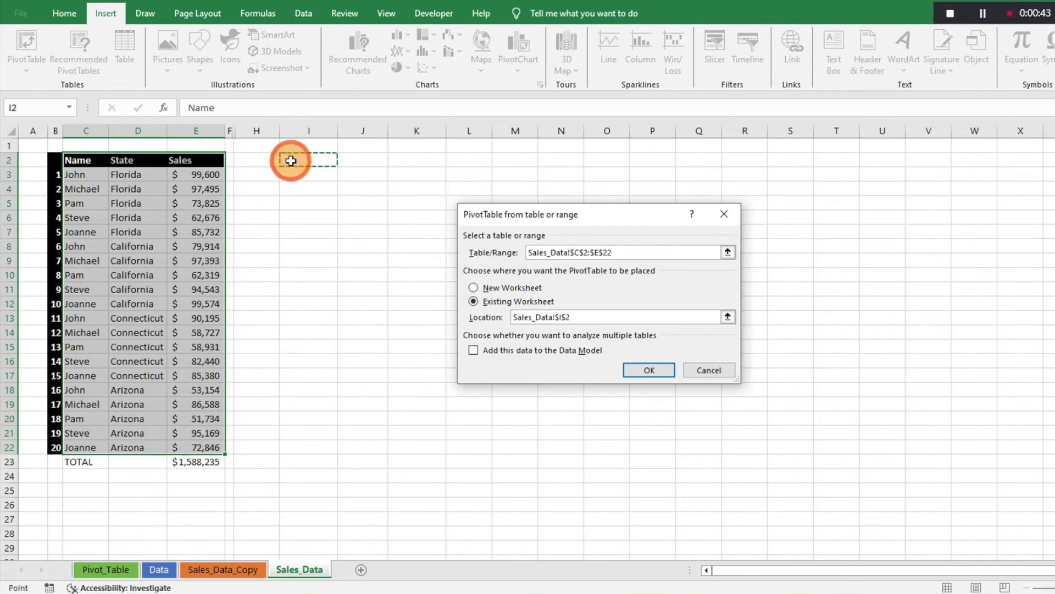
click(650, 371)
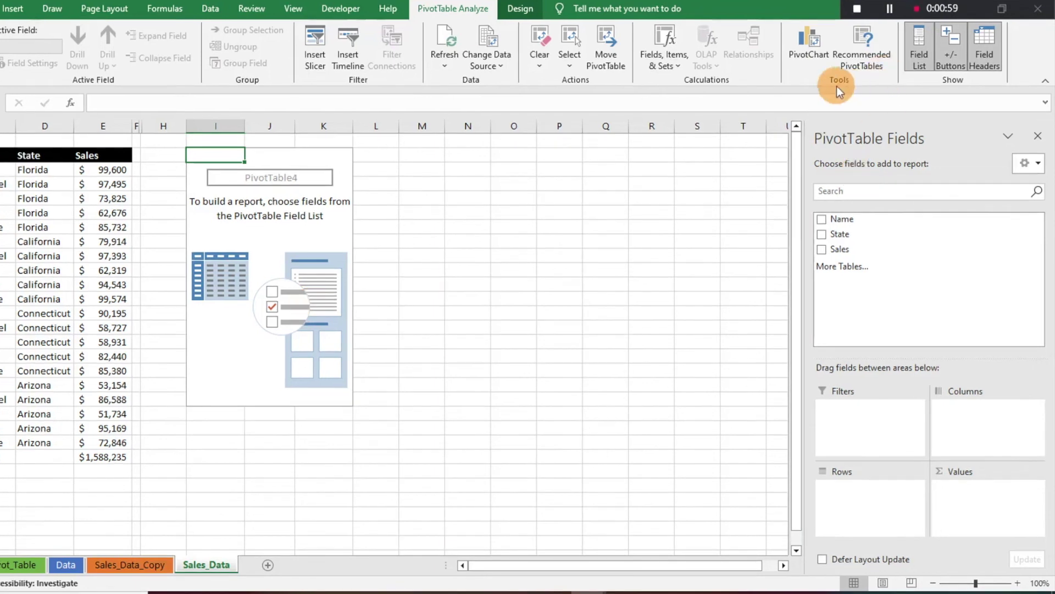
Step: Build the PivotTable with Name in the rows, State in the columns and Sales summed as the values
click(808, 48)
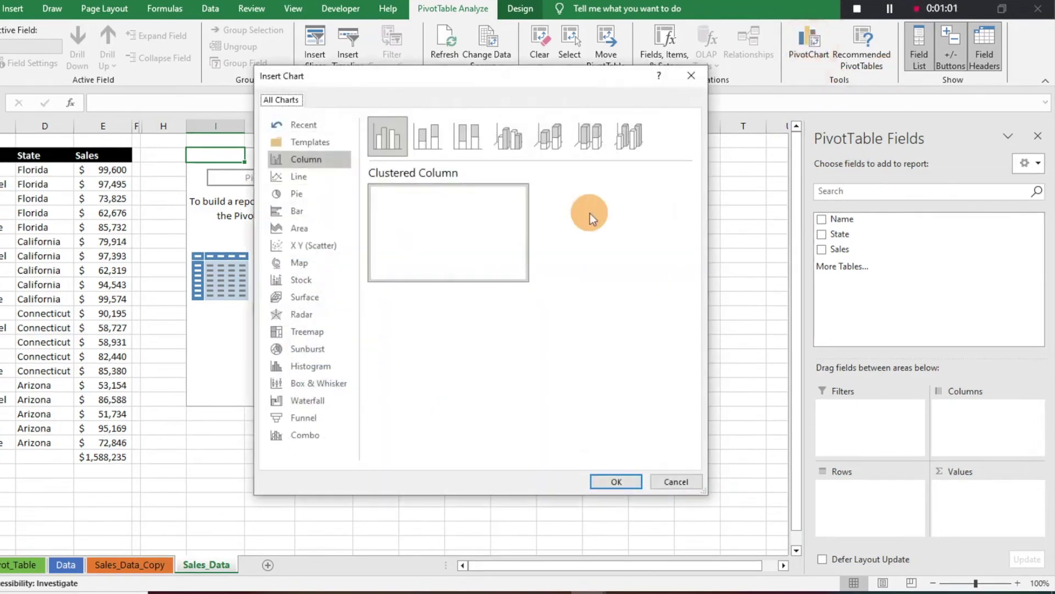
click(688, 80)
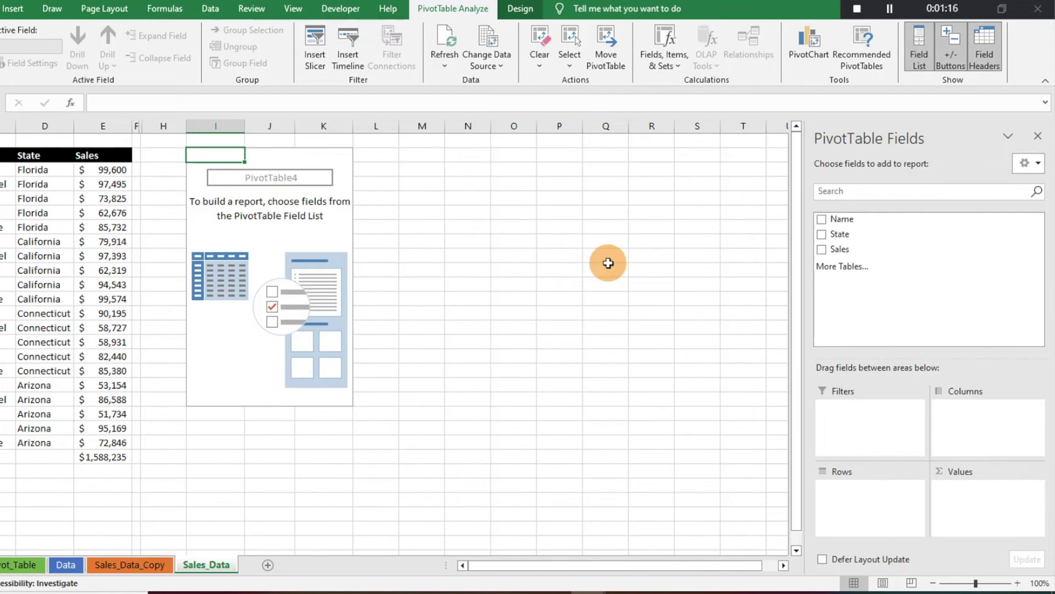
drag(841, 219, 890, 500)
drag(861, 233, 995, 427)
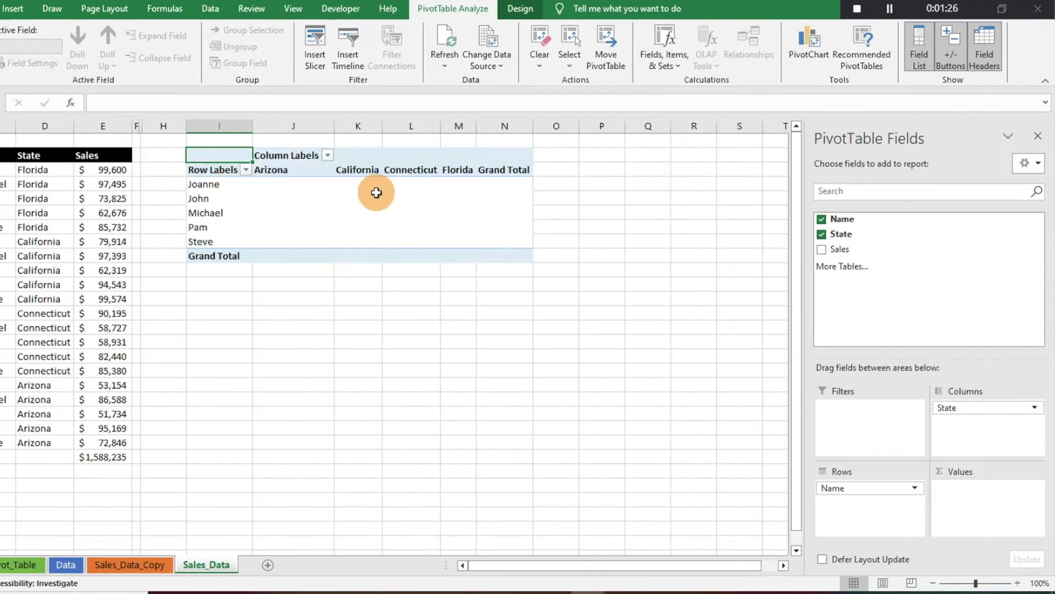
drag(840, 248, 962, 485)
Step: Format all sales amounts and grand totals in the PivotTable as dollar accounting values without decimals
drag(318, 177, 507, 267)
click(2, 8)
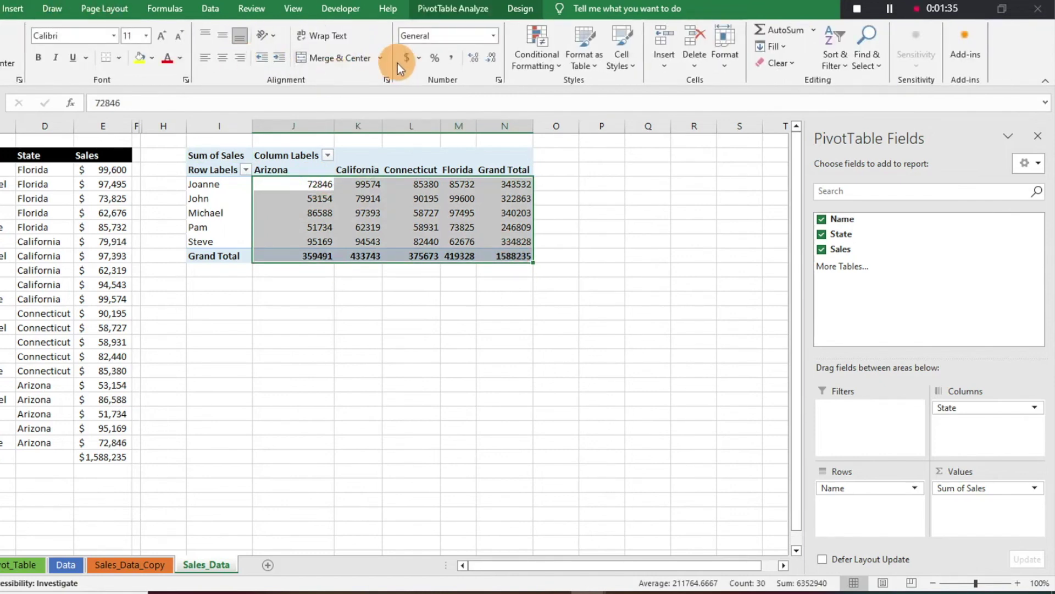
click(405, 60)
click(491, 57)
click(491, 58)
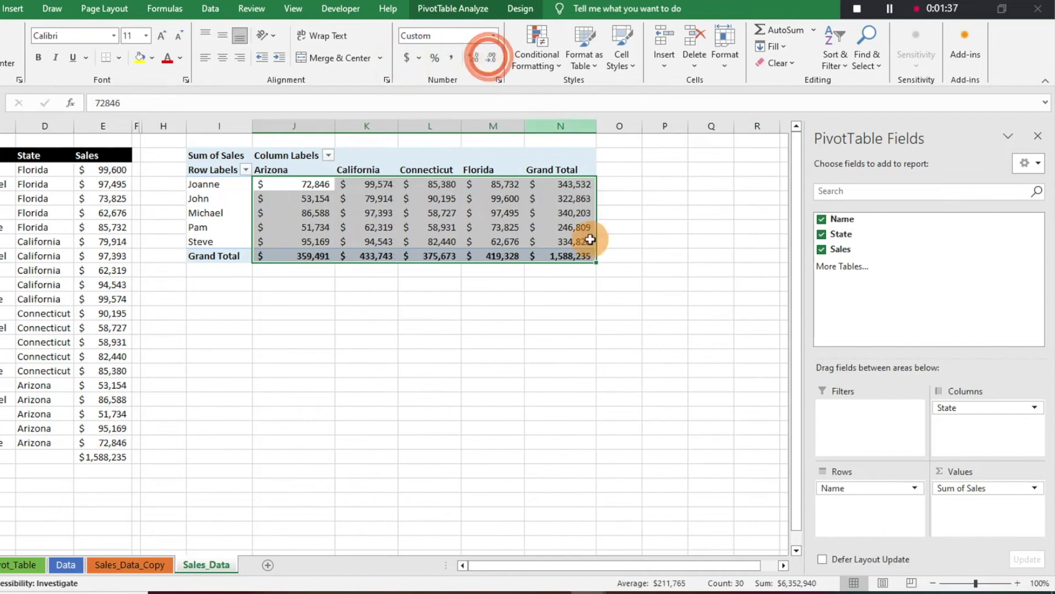
Step: Review the recommended PivotTables for the sales data and close them without choosing one
click(407, 213)
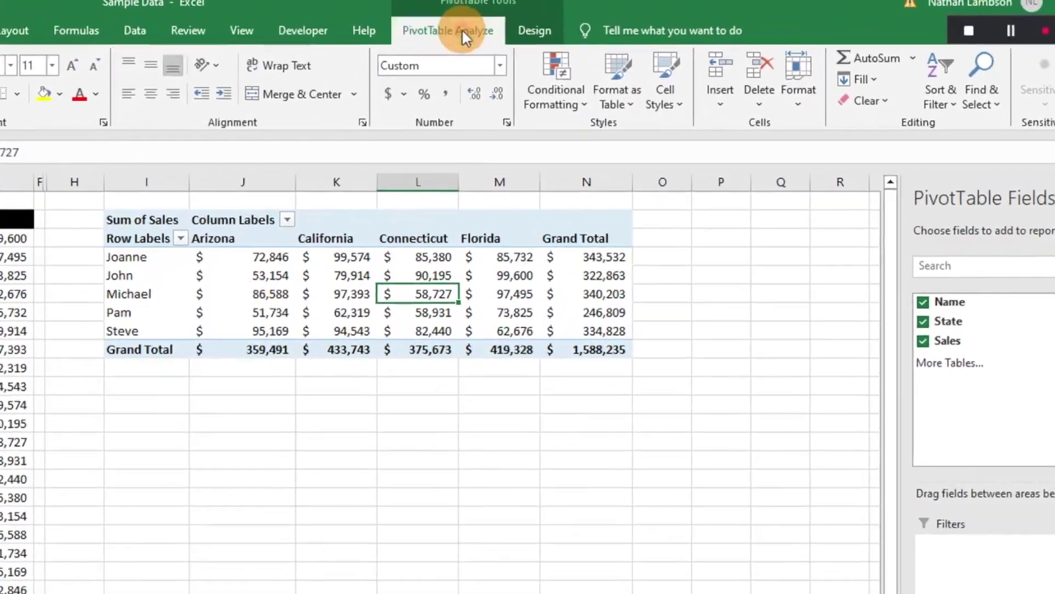
click(451, 13)
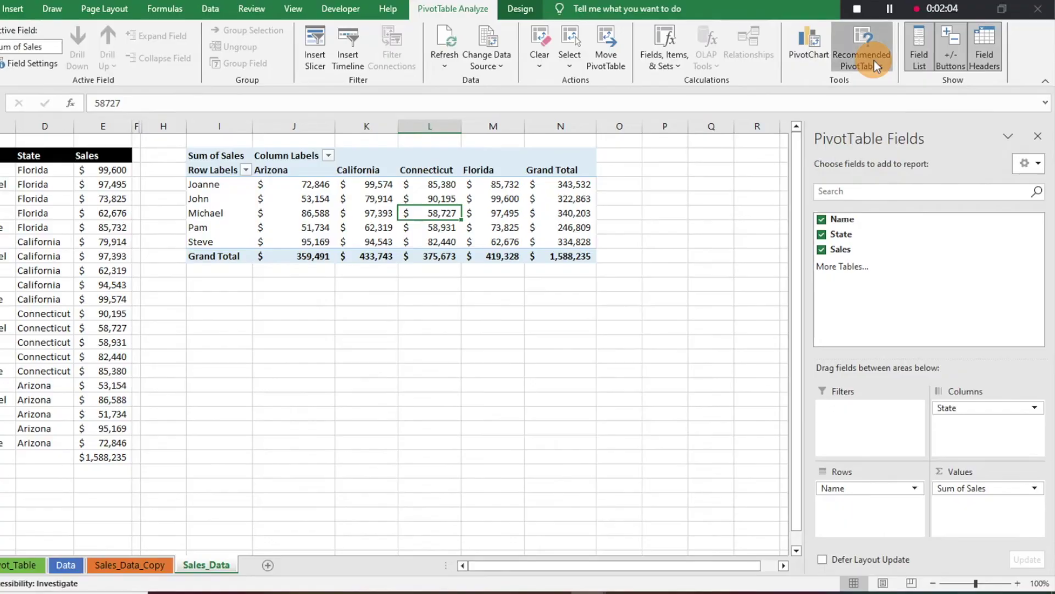
click(876, 66)
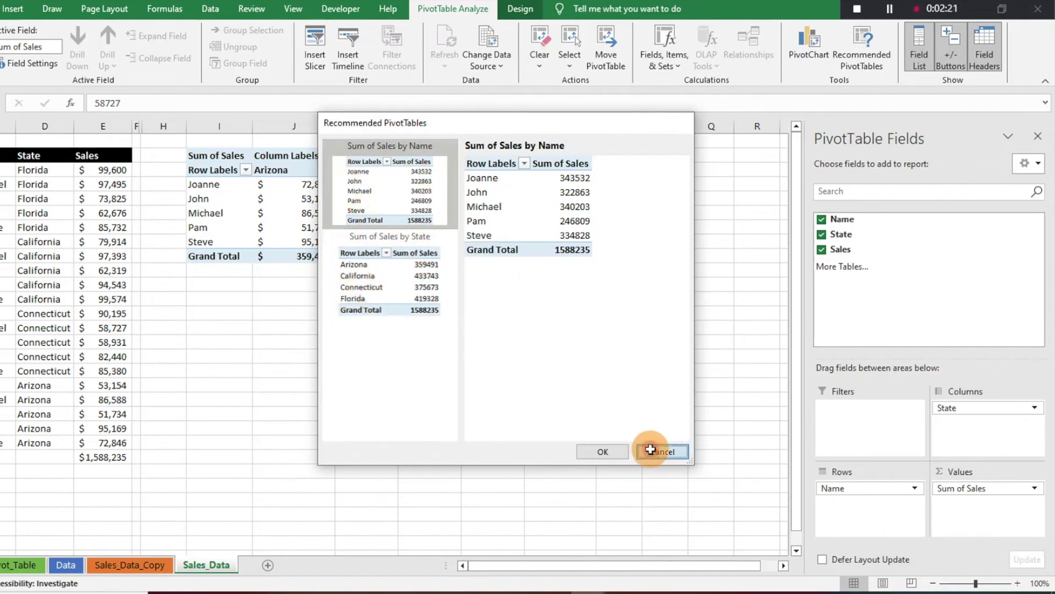
click(650, 451)
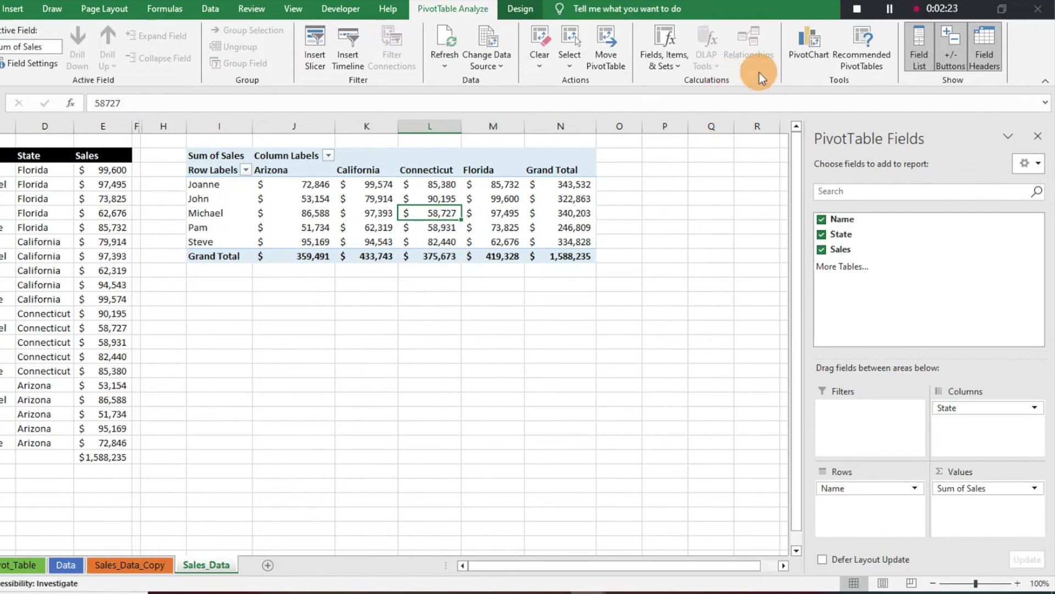
Step: Start a PivotChart from the PivotTable and compare the previews of all column variants and the line chart
click(810, 58)
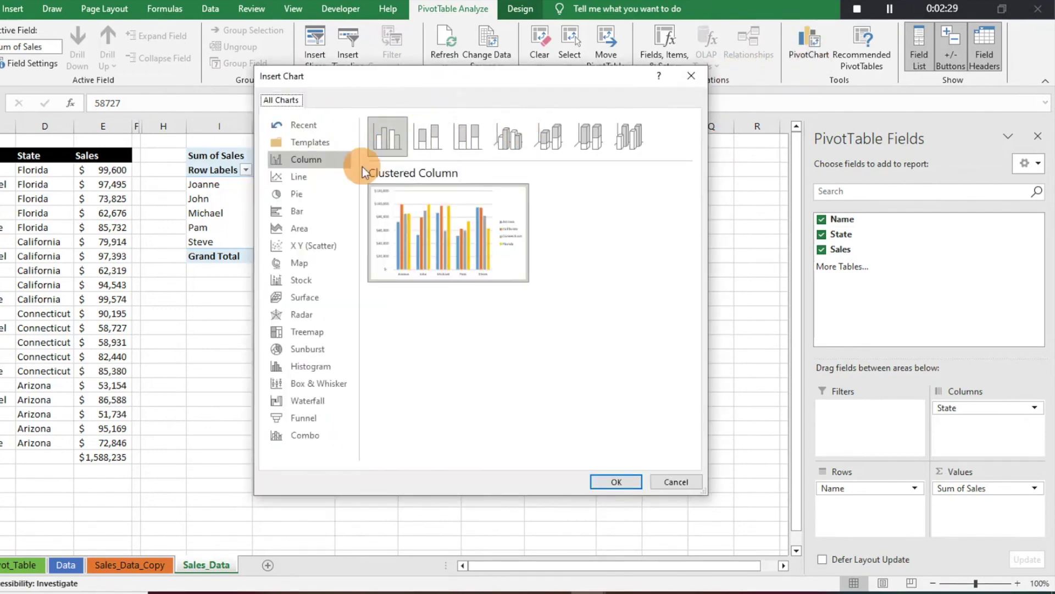
mouse_move(466, 207)
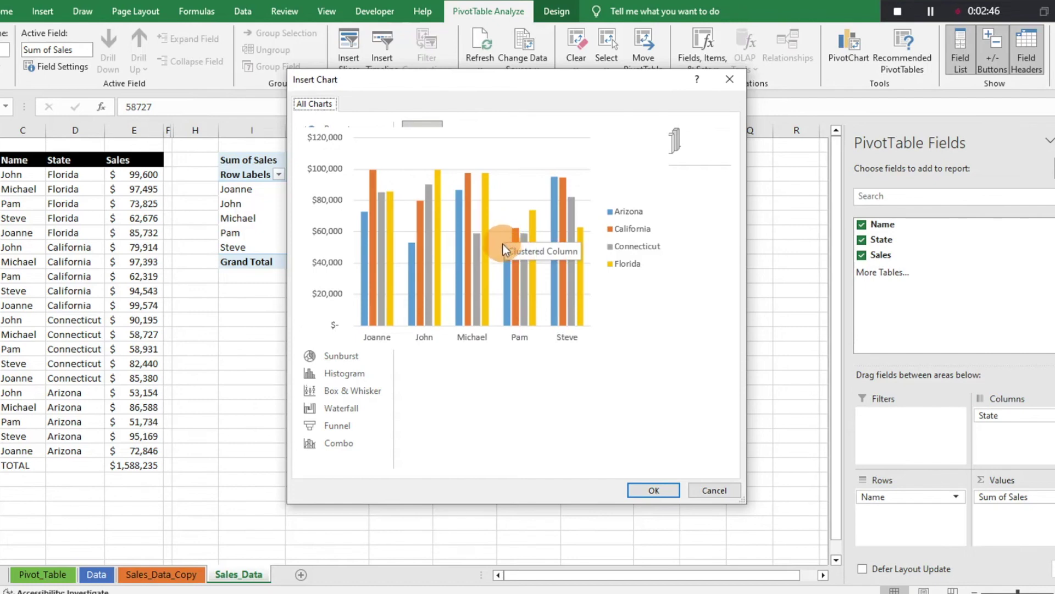
mouse_move(507, 285)
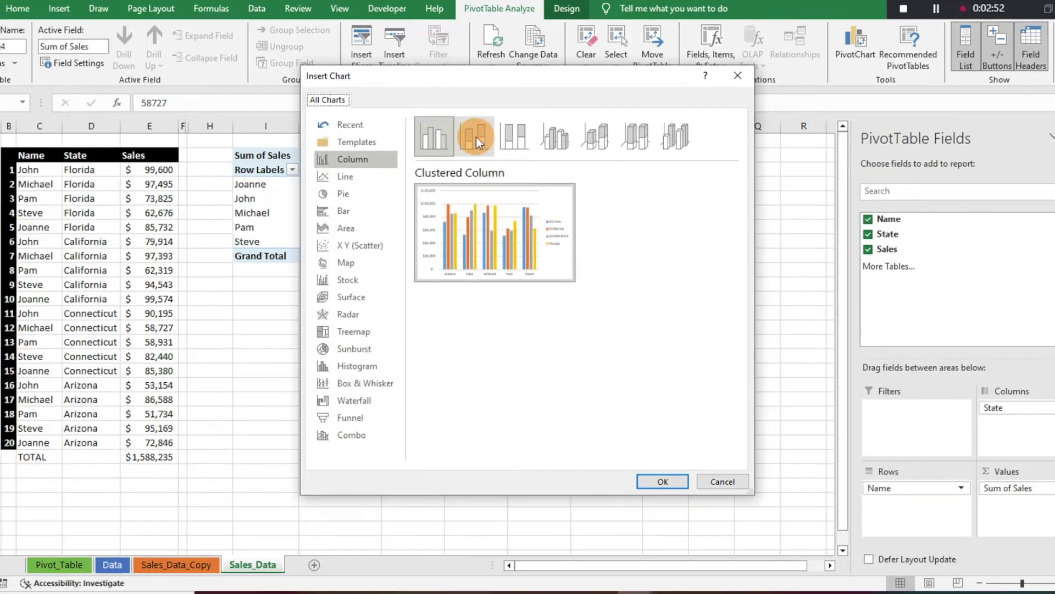
click(476, 133)
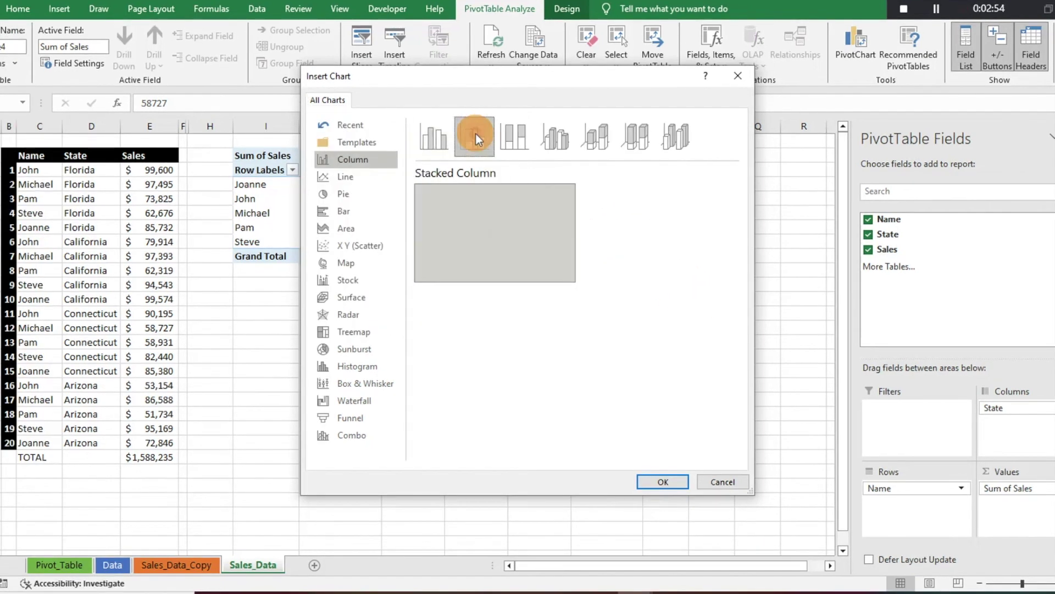
mouse_move(485, 230)
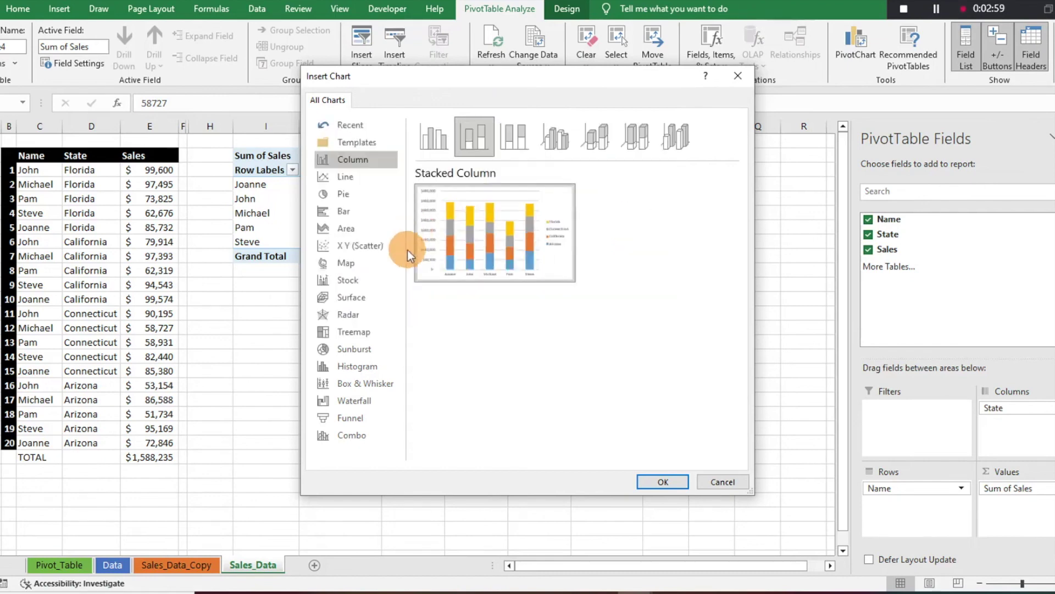
click(514, 132)
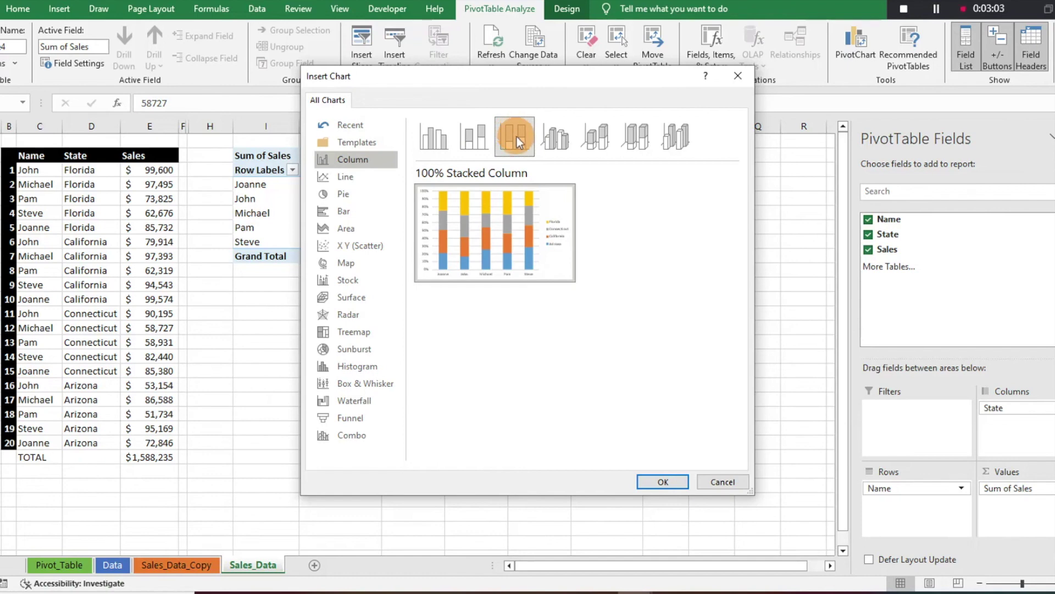
mouse_move(519, 216)
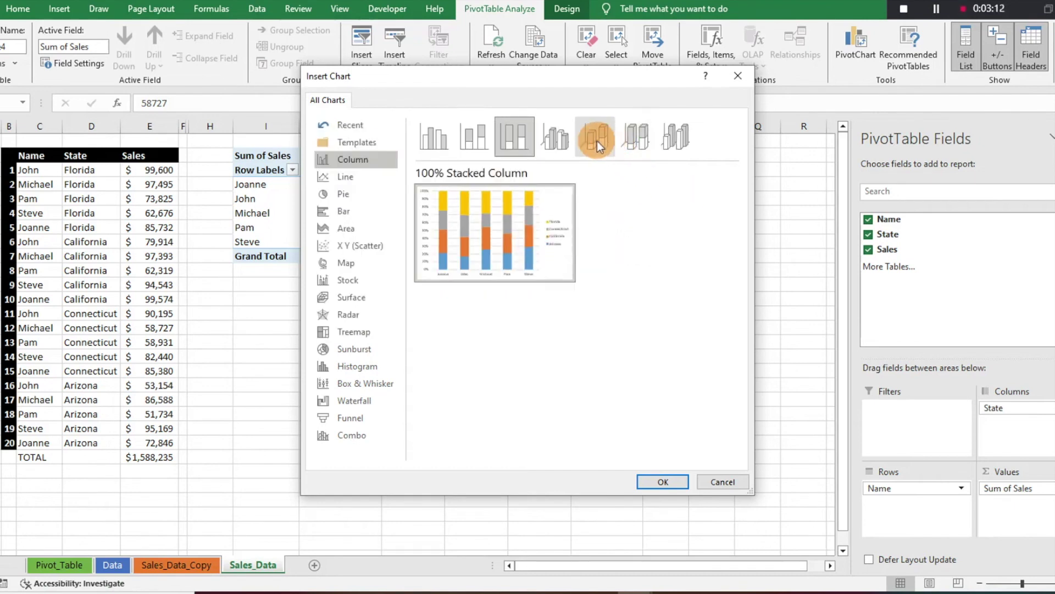
click(560, 144)
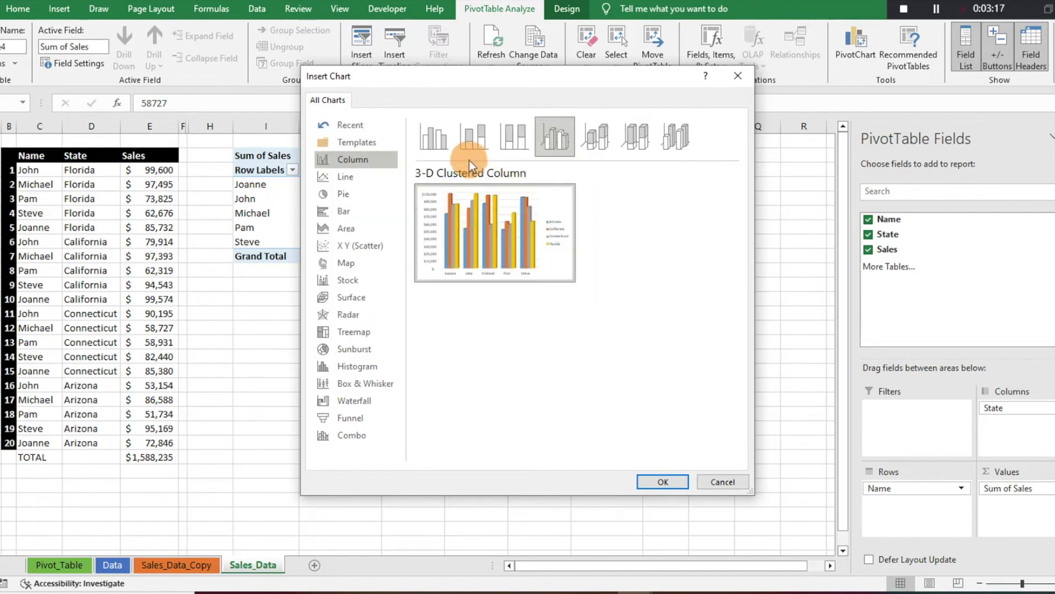
click(605, 146)
click(638, 141)
click(677, 136)
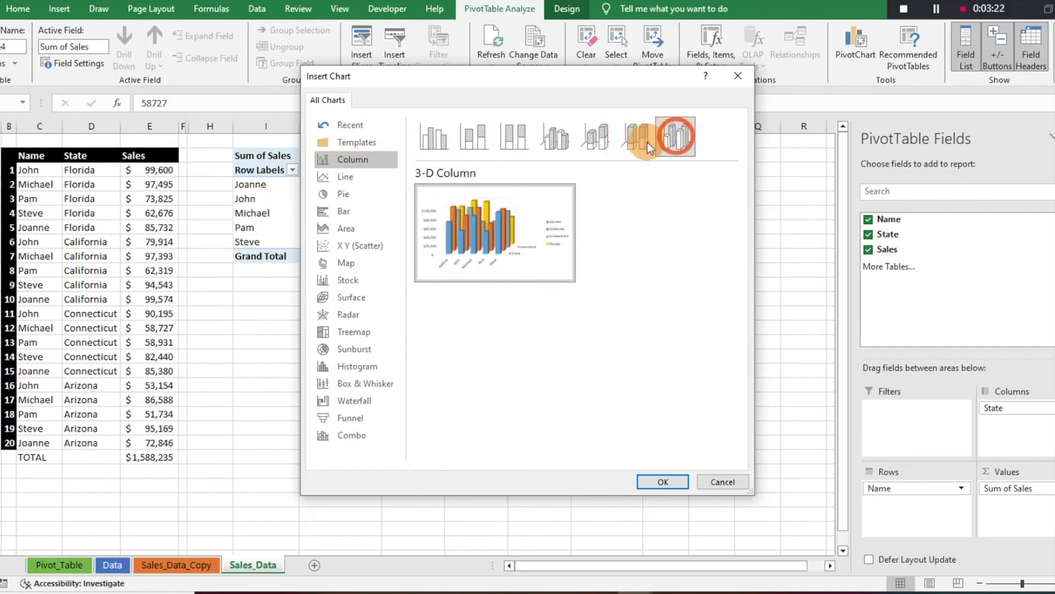
click(382, 174)
mouse_move(454, 229)
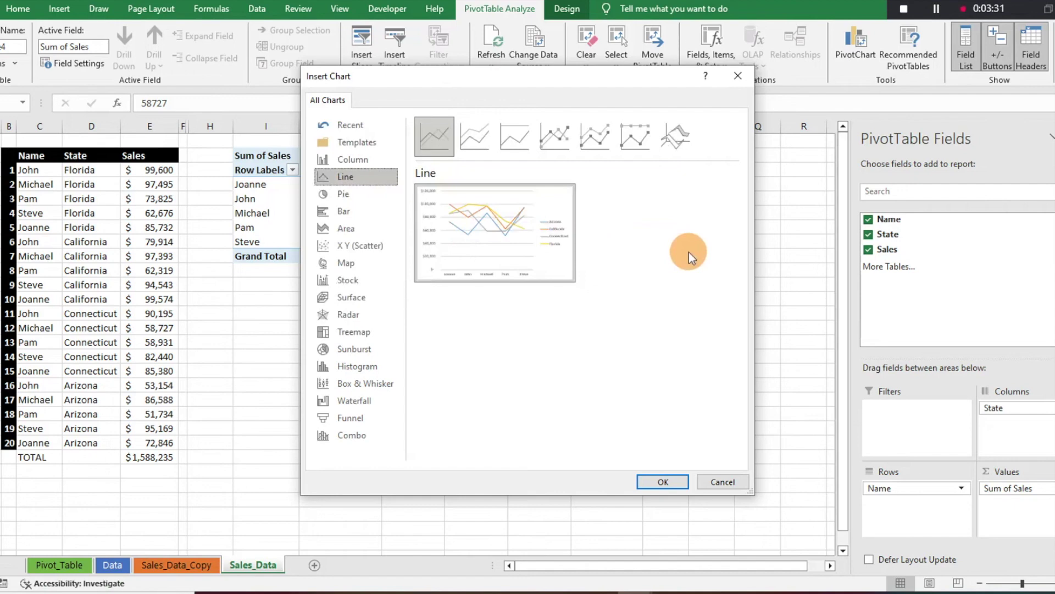
Step: Insert a standard Pie PivotChart based on the sales PivotTable
click(364, 192)
mouse_move(525, 256)
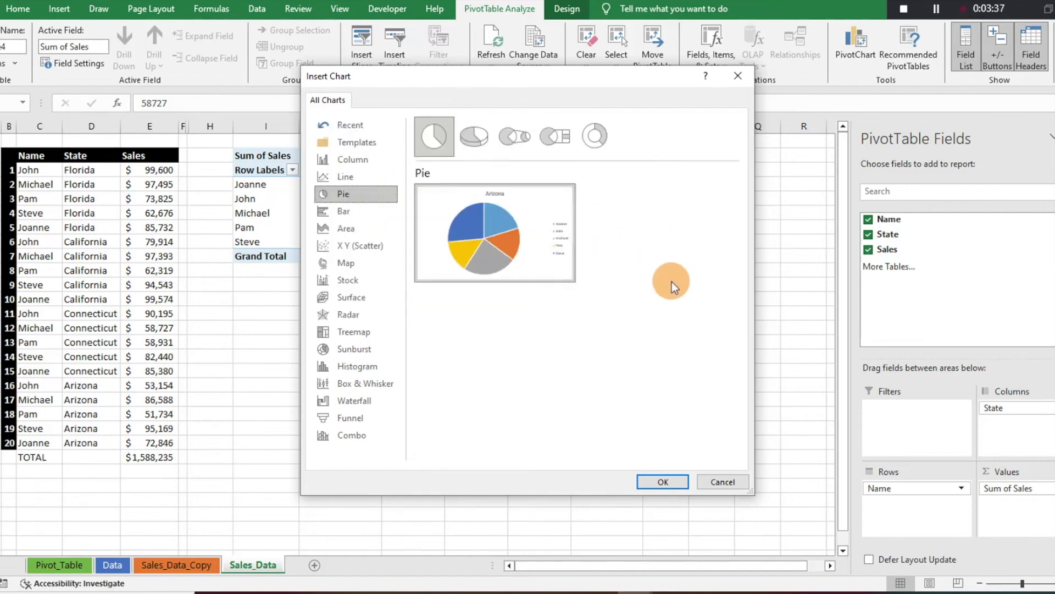
click(662, 486)
Step: Move the pie chart directly below the PivotTable and resize it to about 3.22" high by 5.97" wide
drag(431, 257, 429, 295)
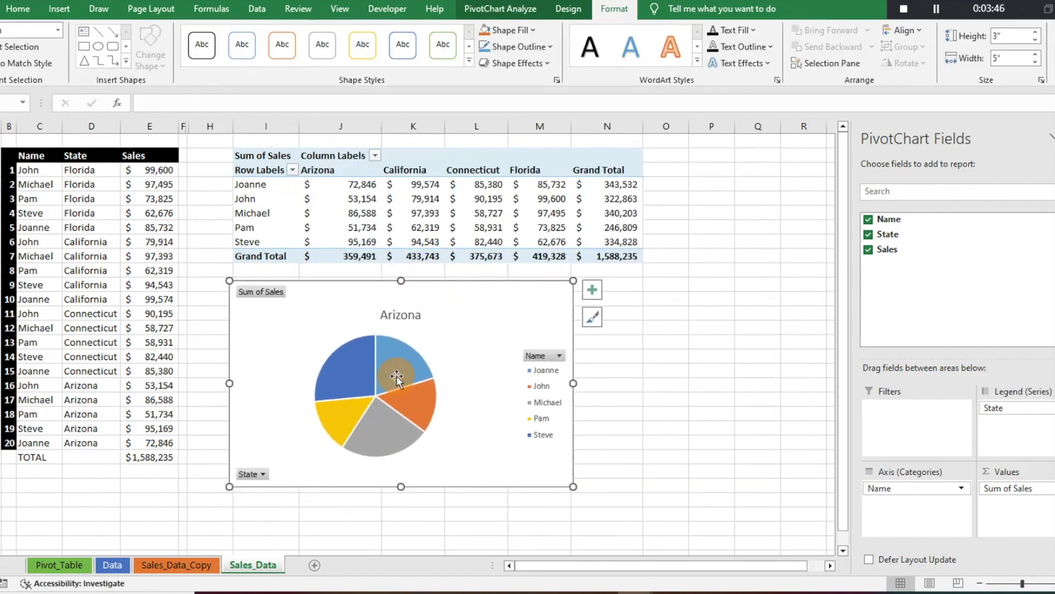
drag(572, 487, 800, 547)
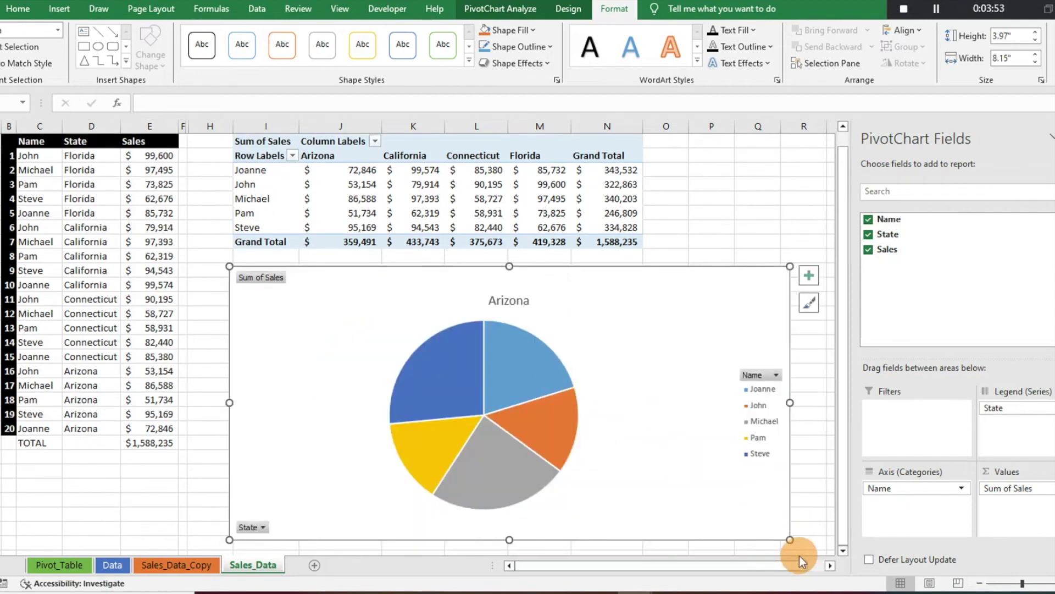
drag(789, 538, 639, 487)
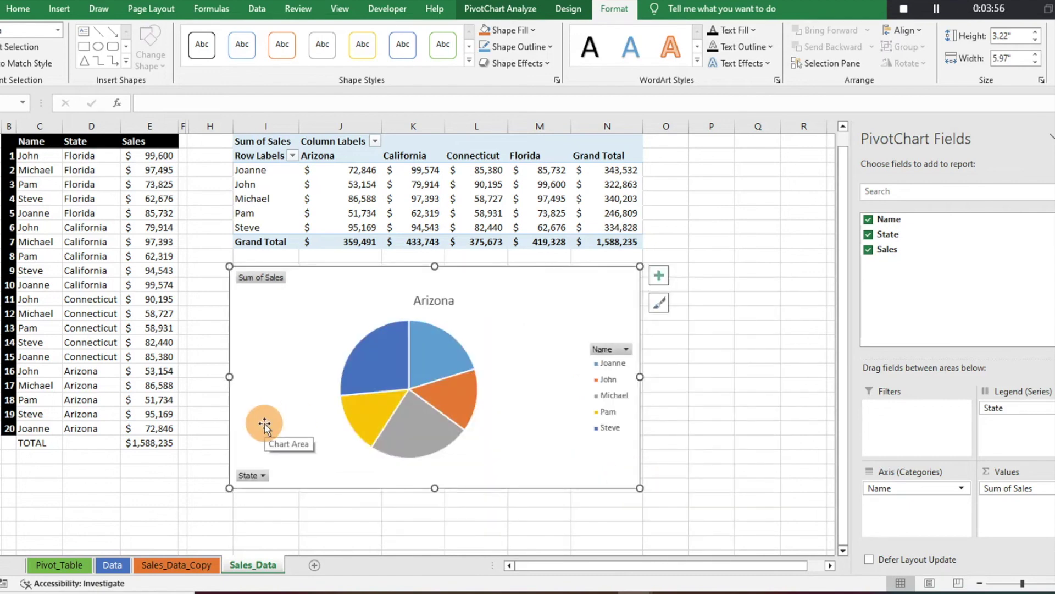
Step: Filter the pie chart's State field to show only Florida
click(254, 476)
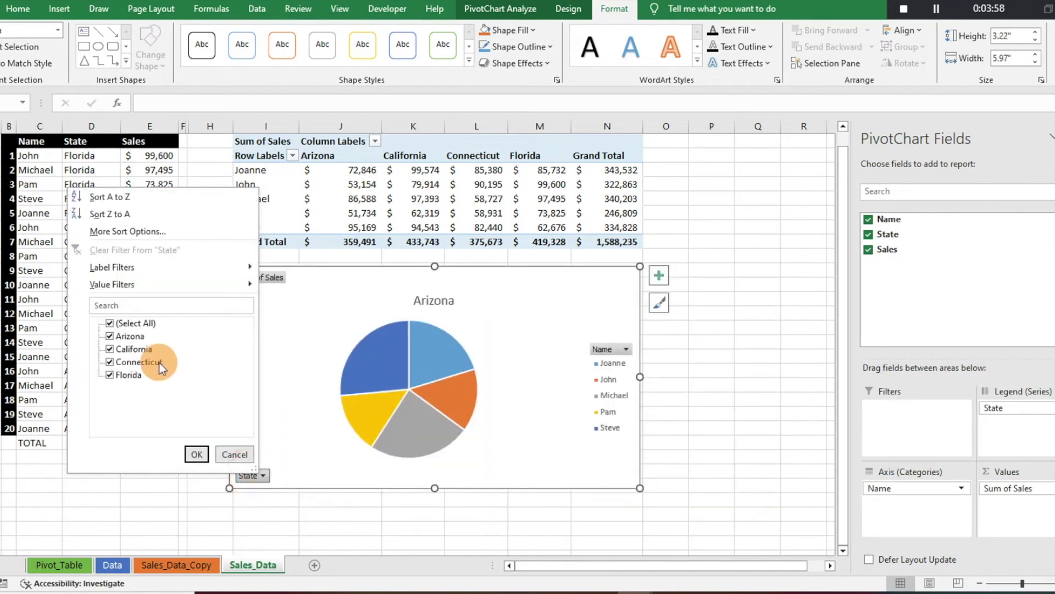
click(111, 323)
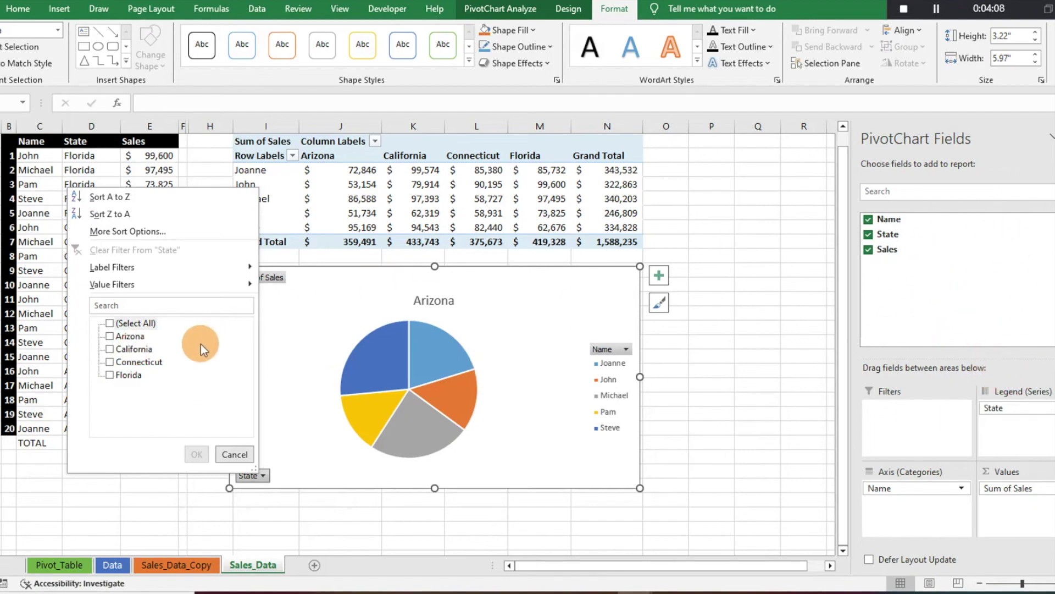
click(110, 374)
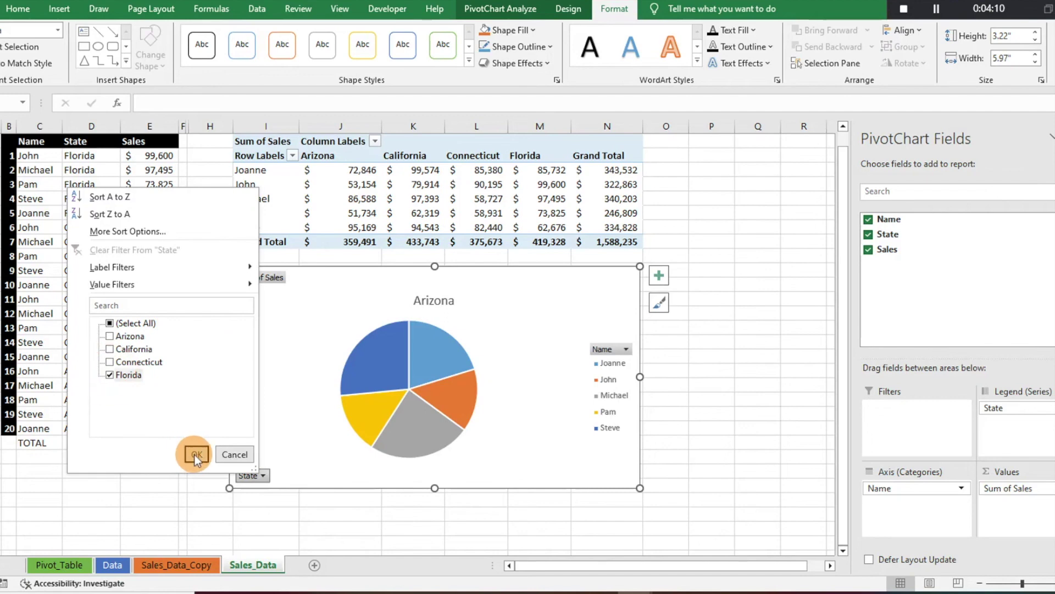
click(196, 454)
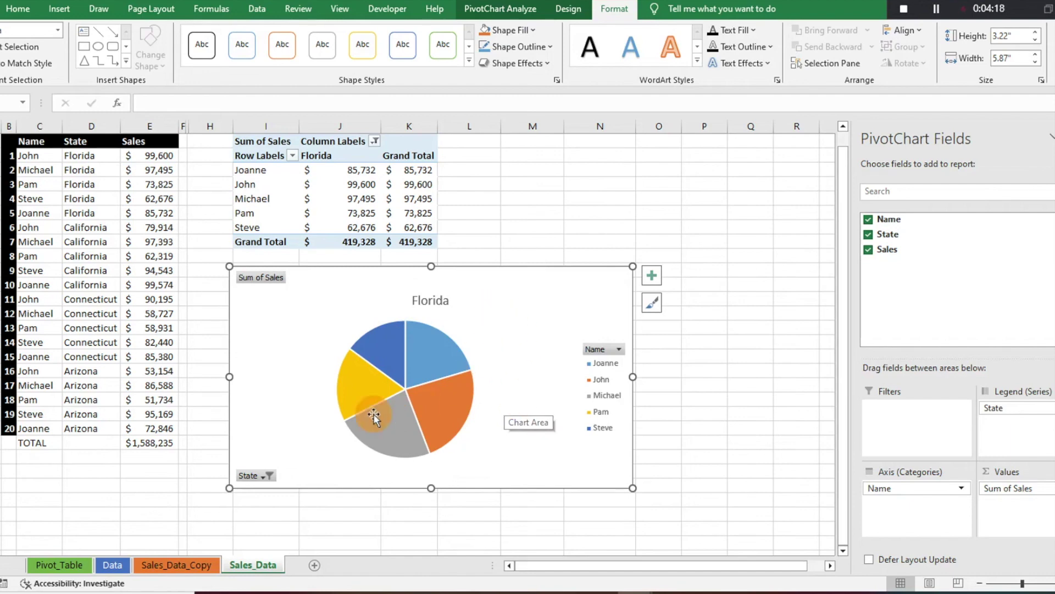
Step: Try several chart styles on the pie chart and apply the one with name and percentage labels outside the slices
click(653, 302)
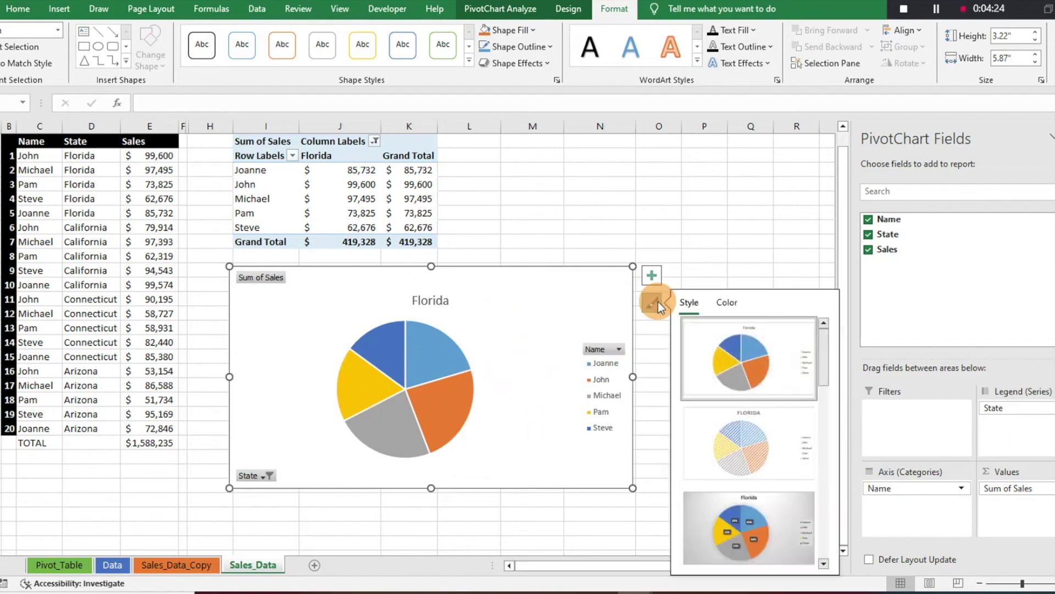
click(743, 441)
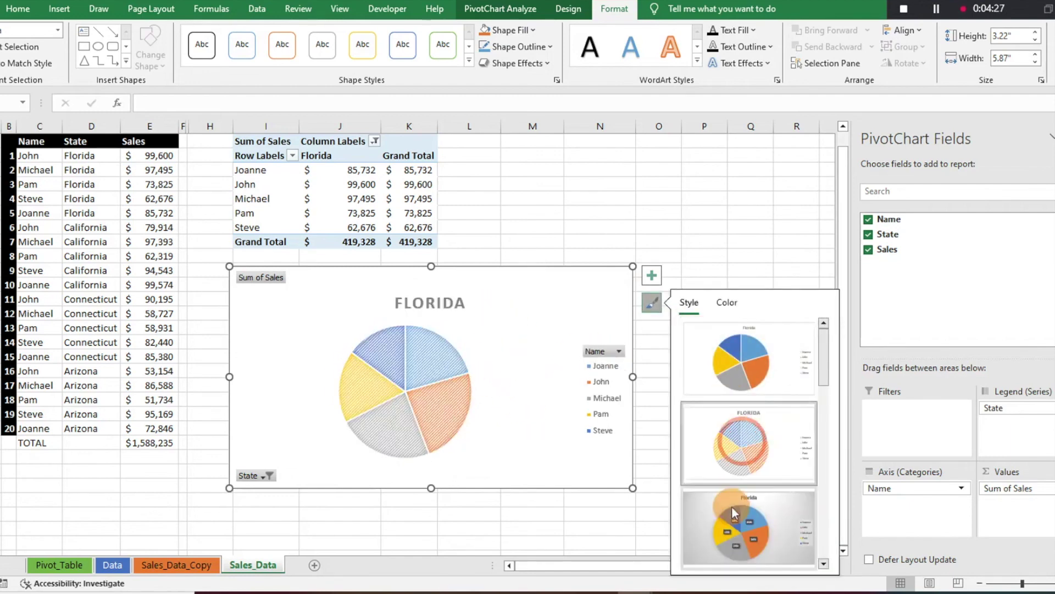
scroll(730, 513, down, 3)
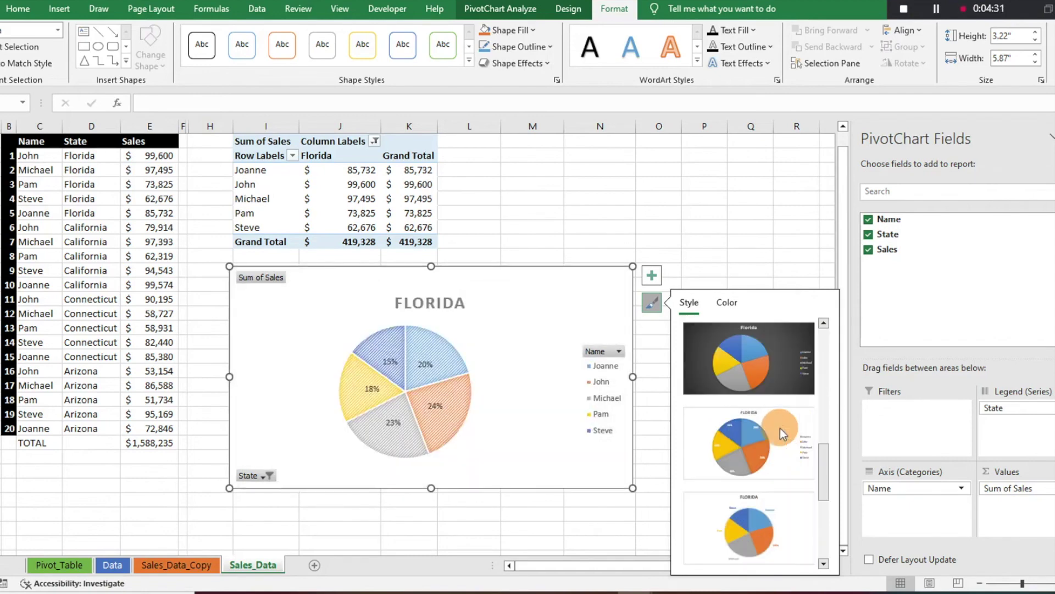
click(730, 510)
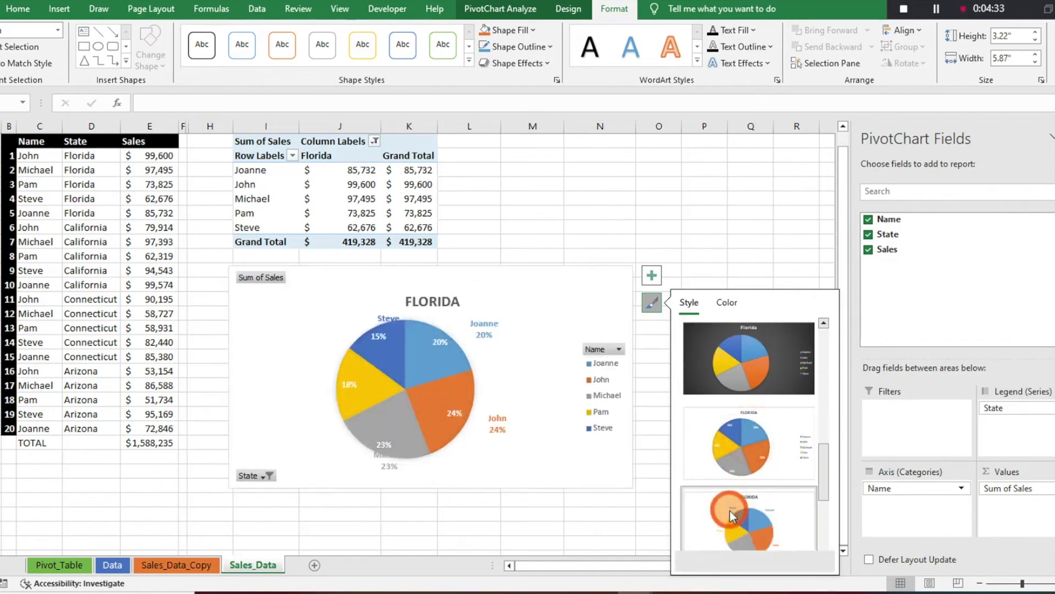
drag(821, 457, 822, 500)
scroll(746, 533, down, 1)
click(746, 533)
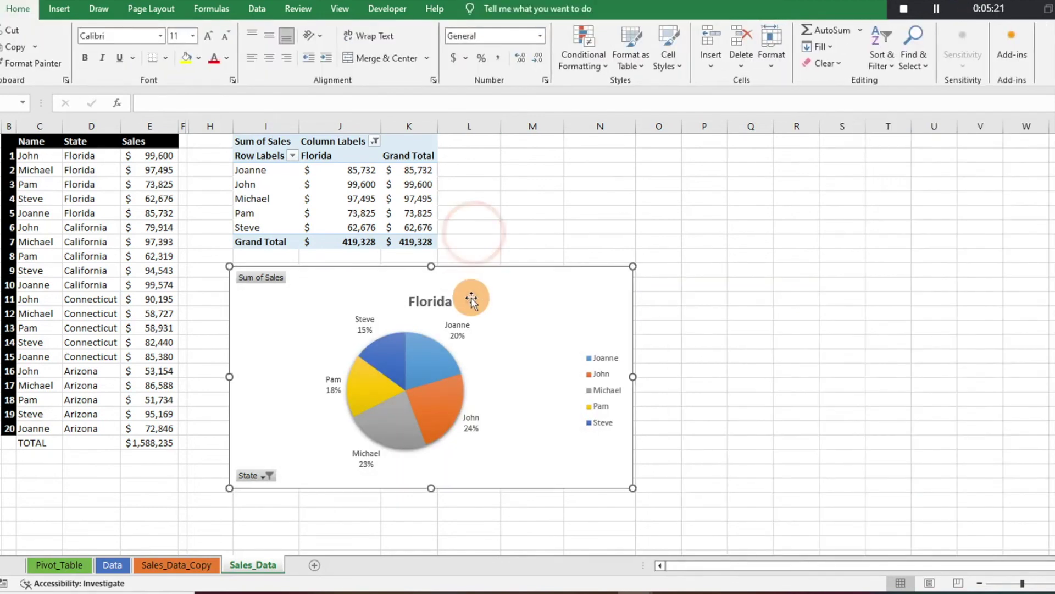
Step: Preview the pie PivotChart as a Clustered Bar chart without applying the type change
click(471, 295)
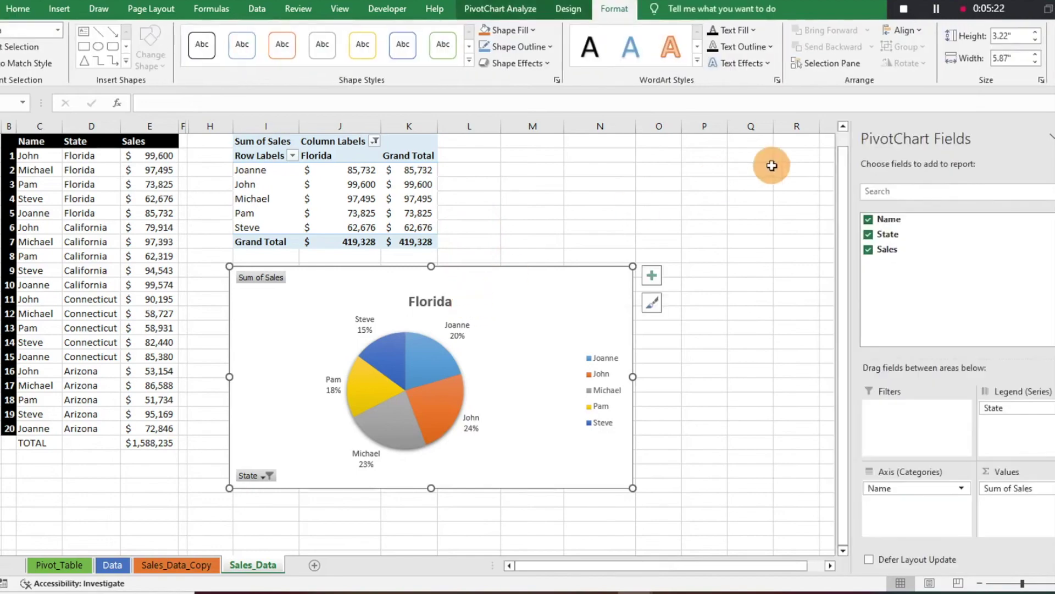
click(493, 9)
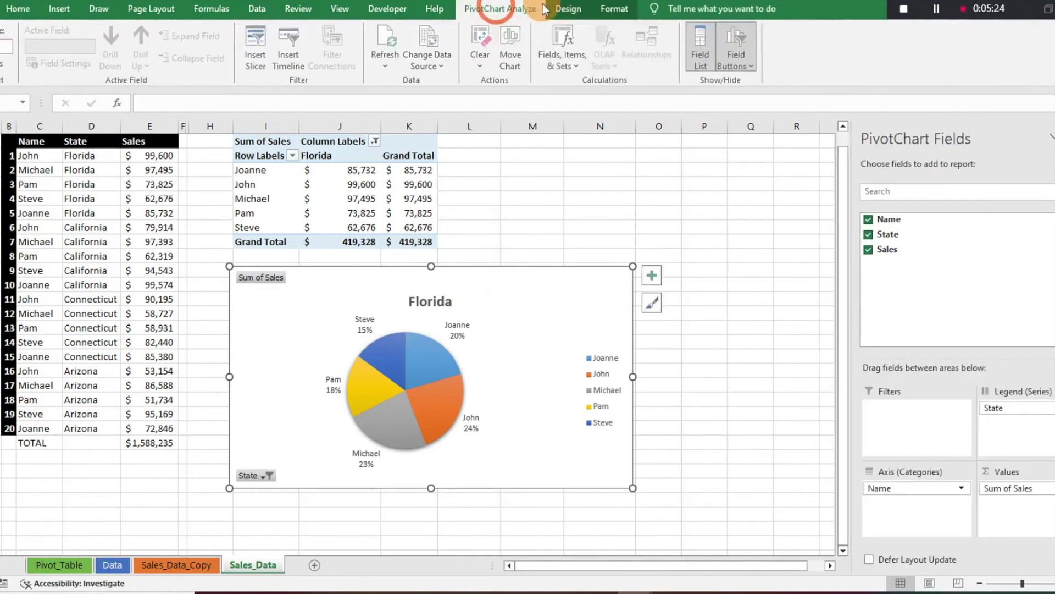
click(562, 11)
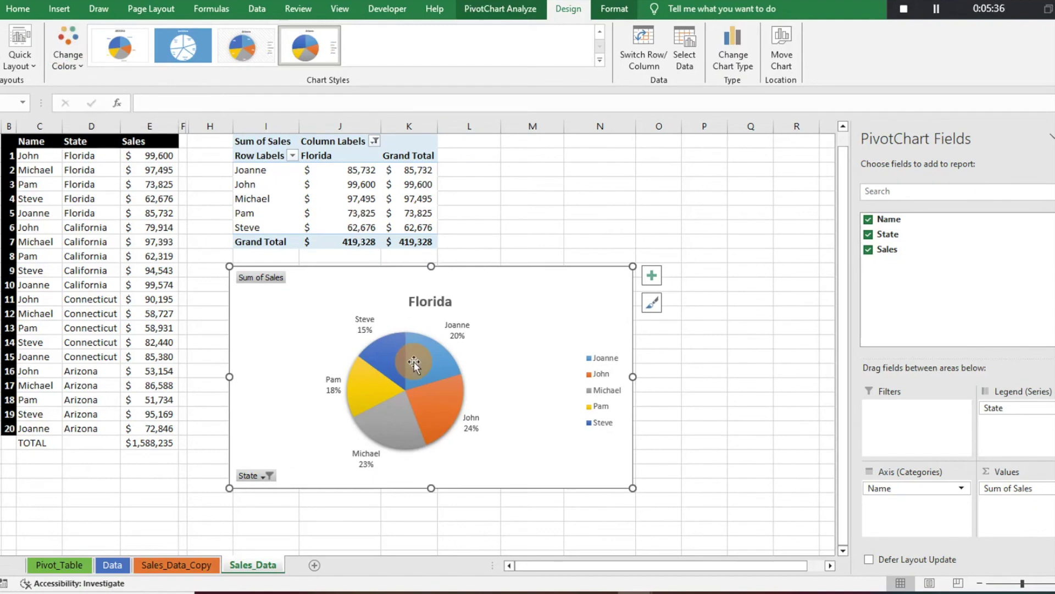
click(745, 63)
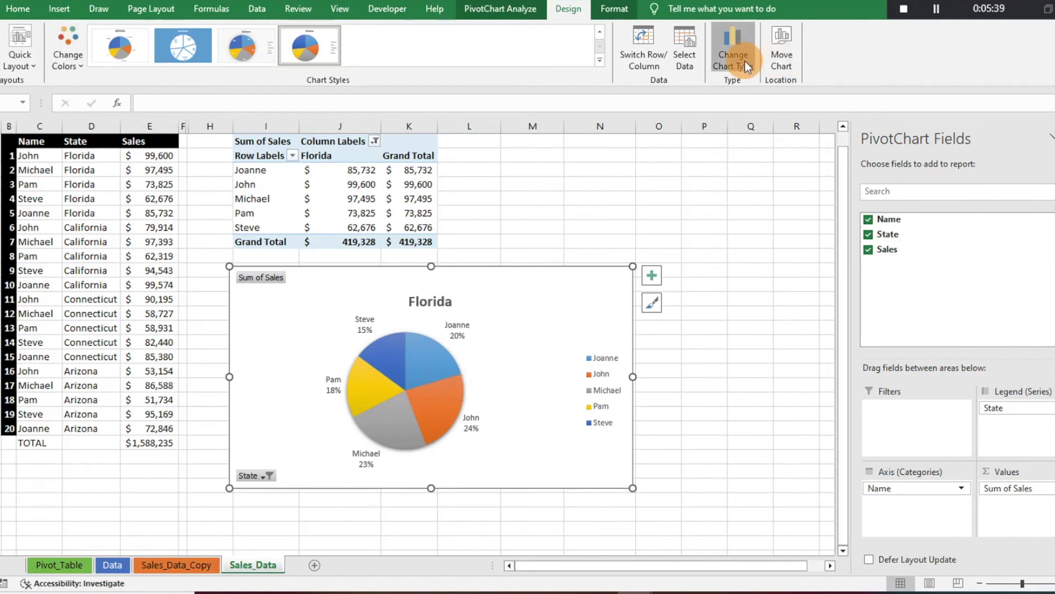
drag(509, 81, 509, 112)
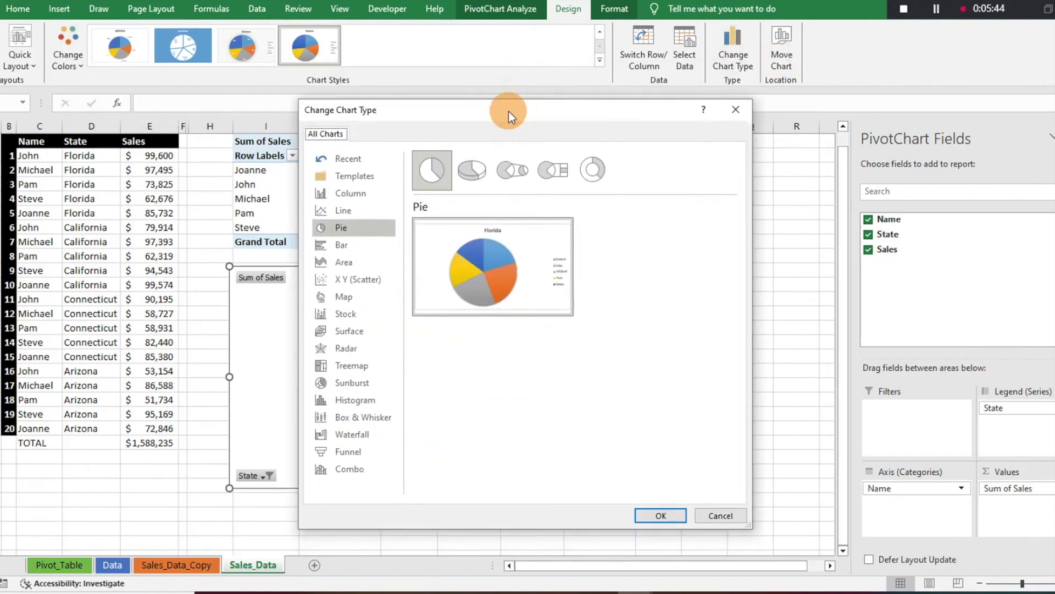
click(363, 242)
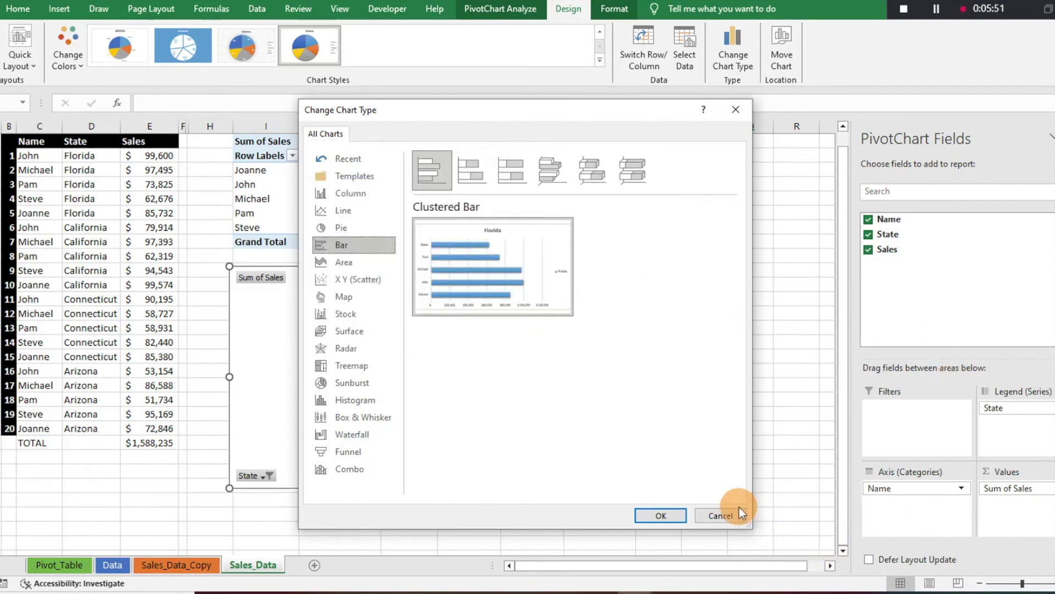
click(724, 515)
click(268, 475)
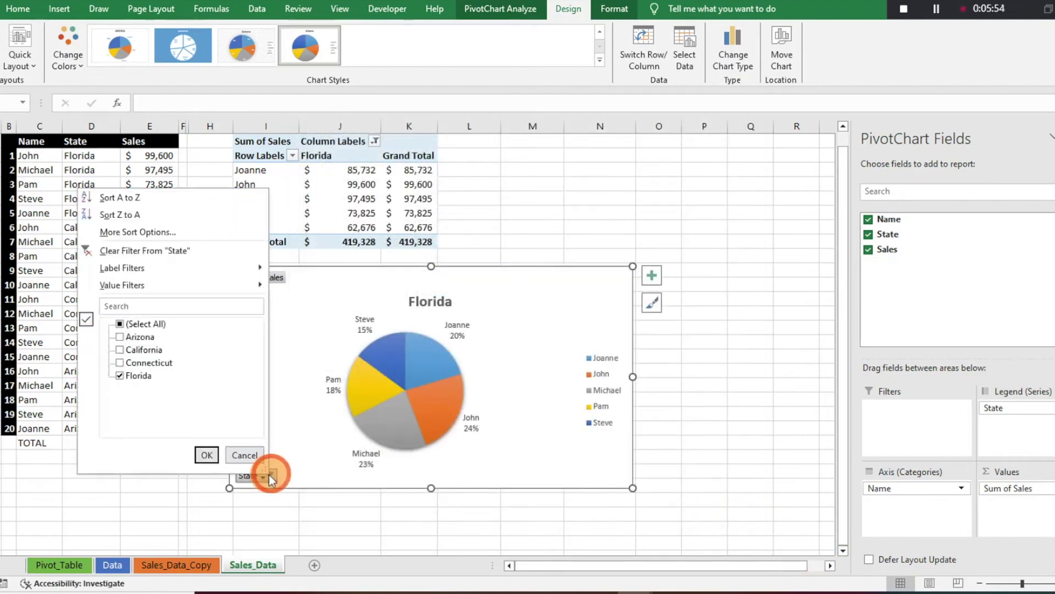
click(120, 325)
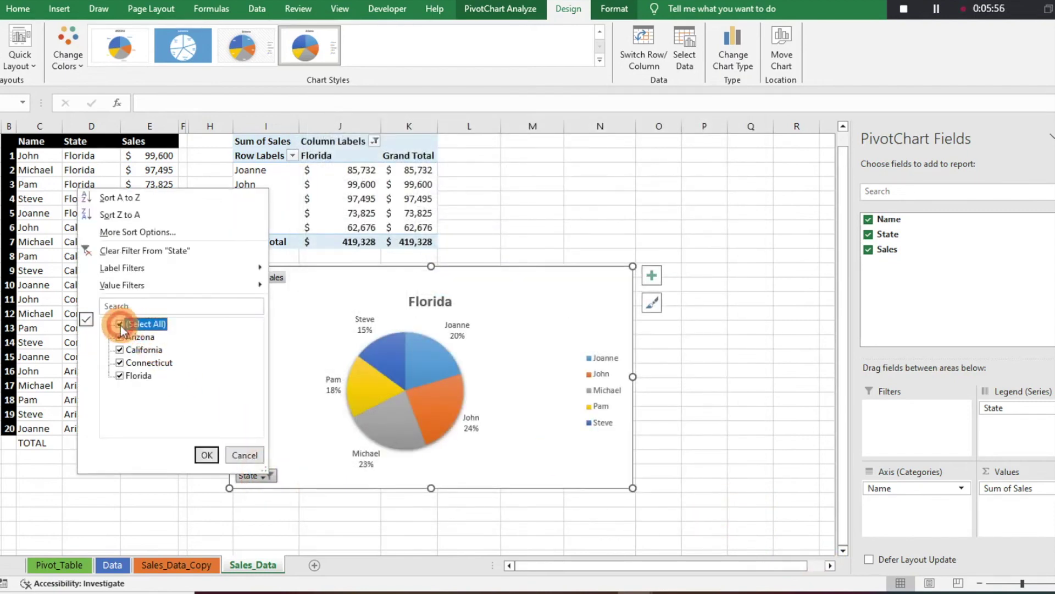
click(270, 466)
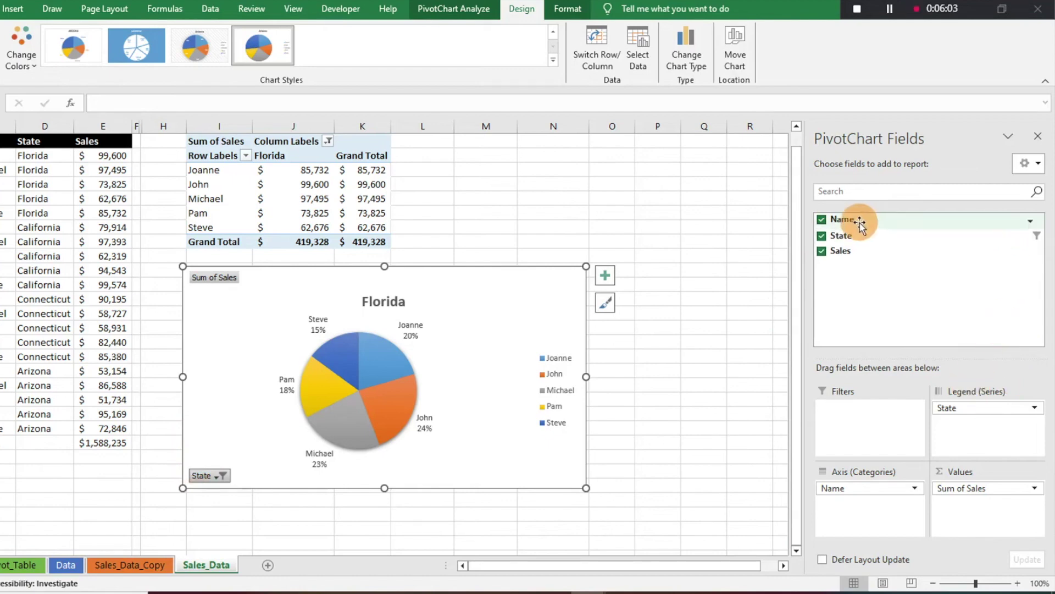
Step: Set the PivotChart's State filter to include all states
click(1029, 236)
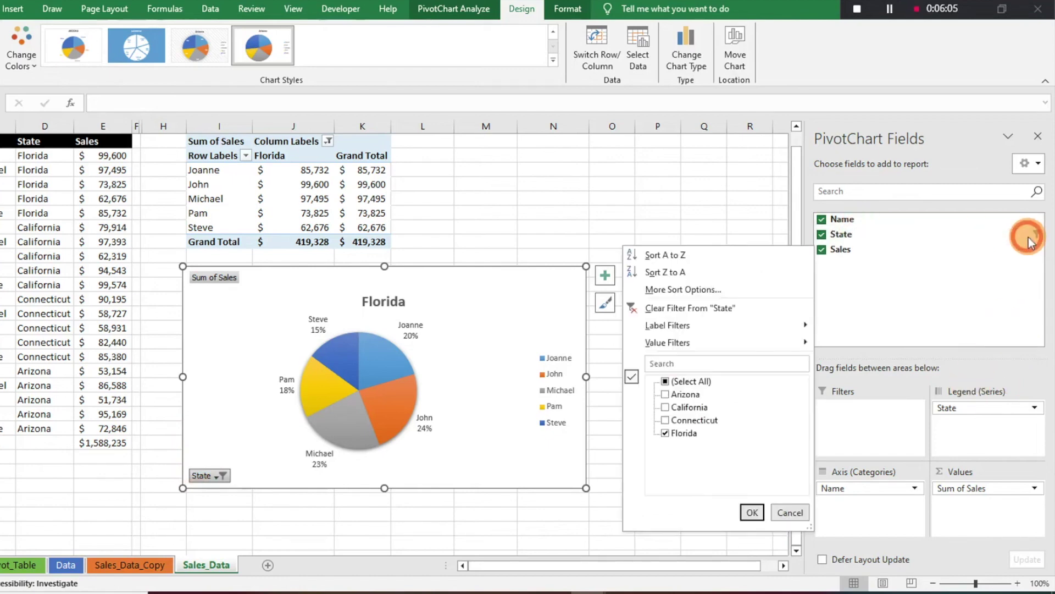
click(665, 381)
click(752, 512)
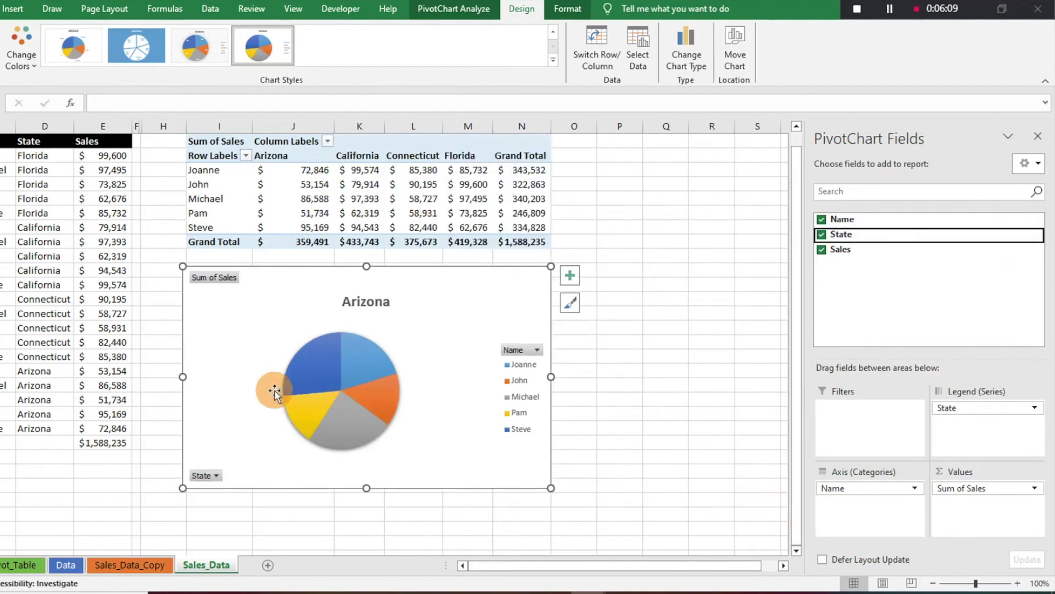
Step: Change the PivotChart to a Clustered Bar chart and enlarge it to extend from column I to just past column P
click(693, 61)
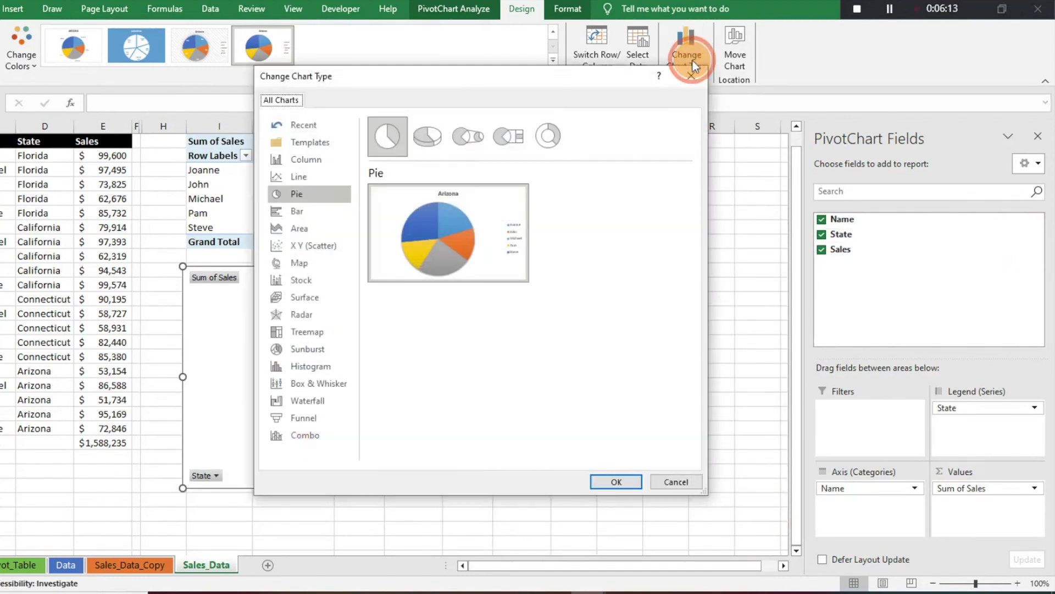
click(301, 210)
mouse_move(459, 223)
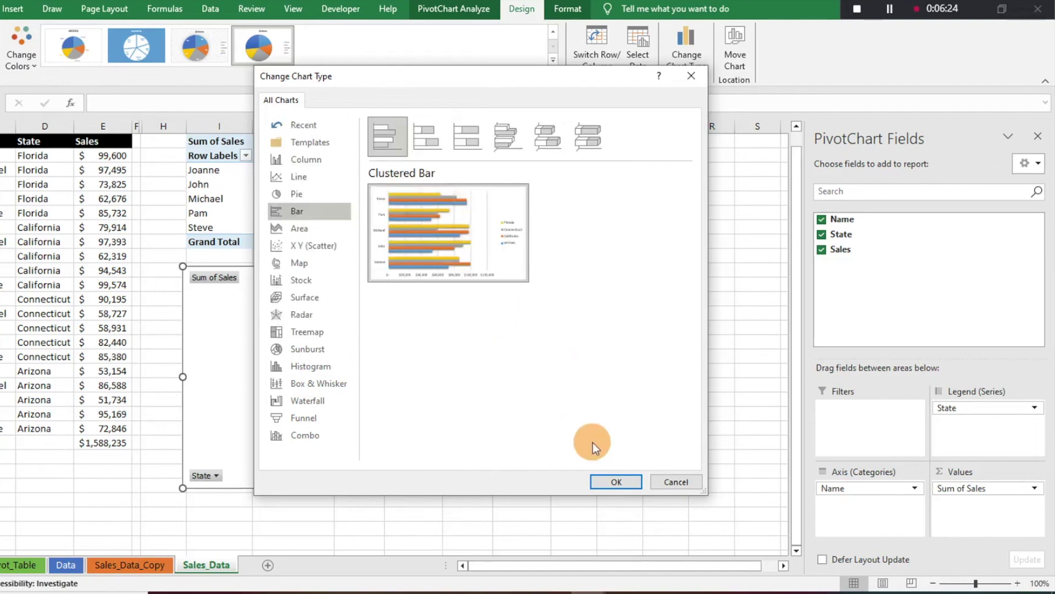
click(604, 478)
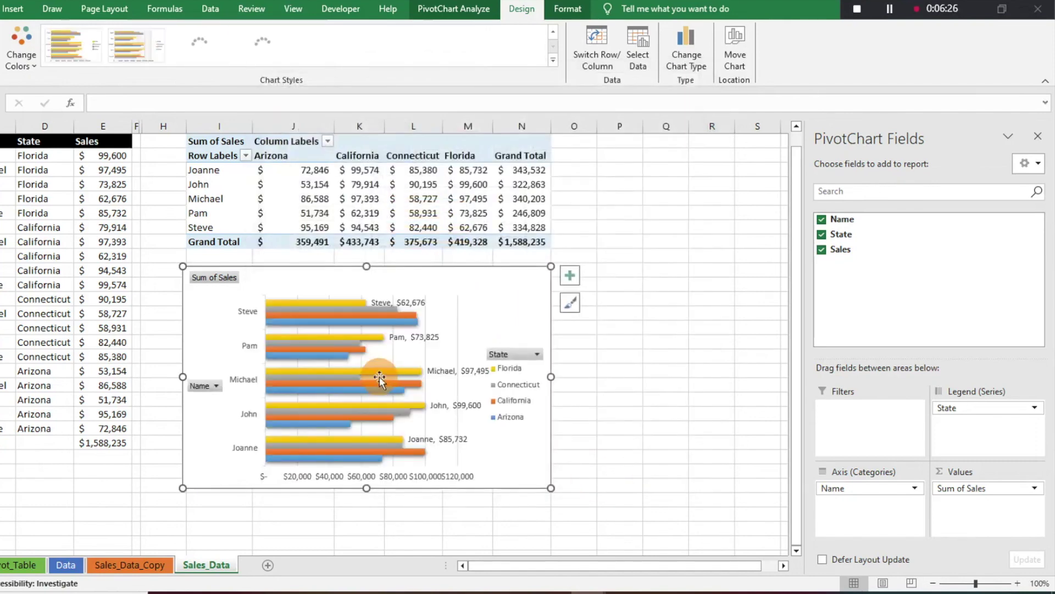
drag(550, 488, 640, 518)
drag(640, 387, 687, 387)
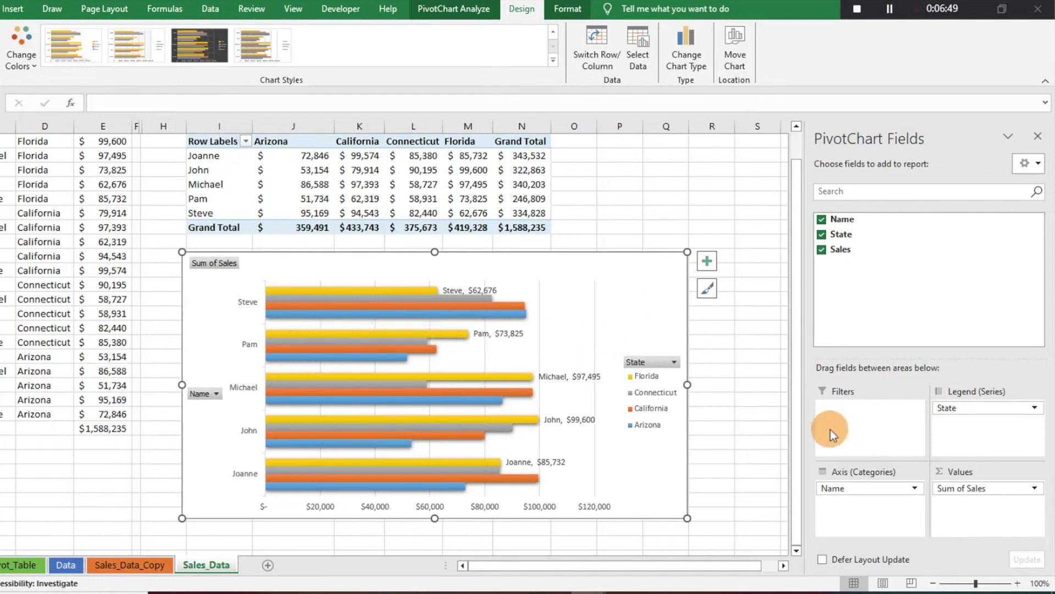
Step: Swap the PivotChart fields so State is the axis category and Name is the legend series
mouse_move(966, 410)
mouse_down()
mouse_move(907, 474)
mouse_move(878, 531)
mouse_move(907, 490)
mouse_move(876, 480)
mouse_move(895, 488)
mouse_move(957, 456)
mouse_move(960, 409)
mouse_up()
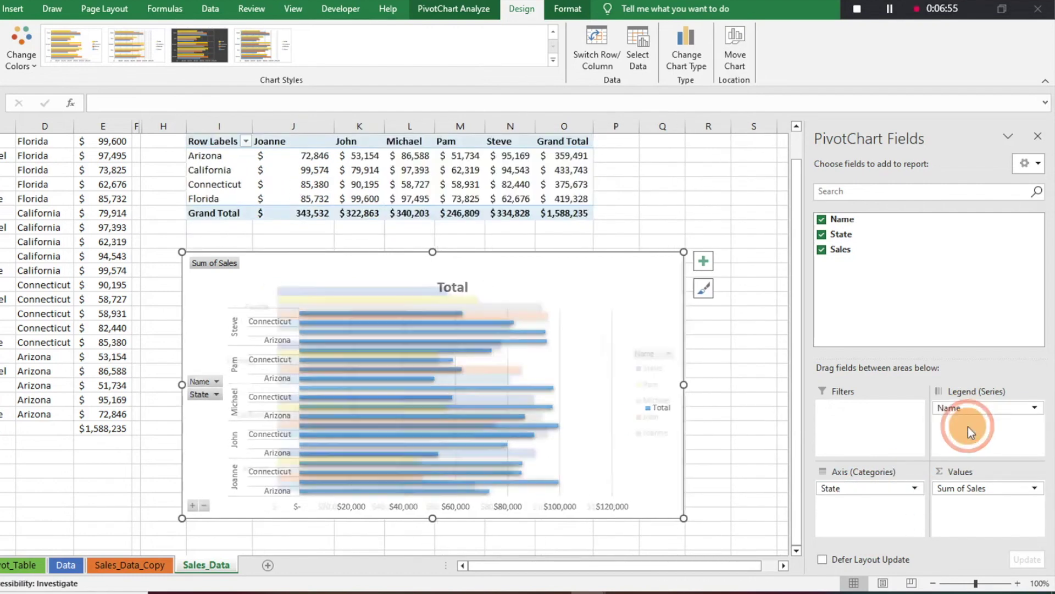